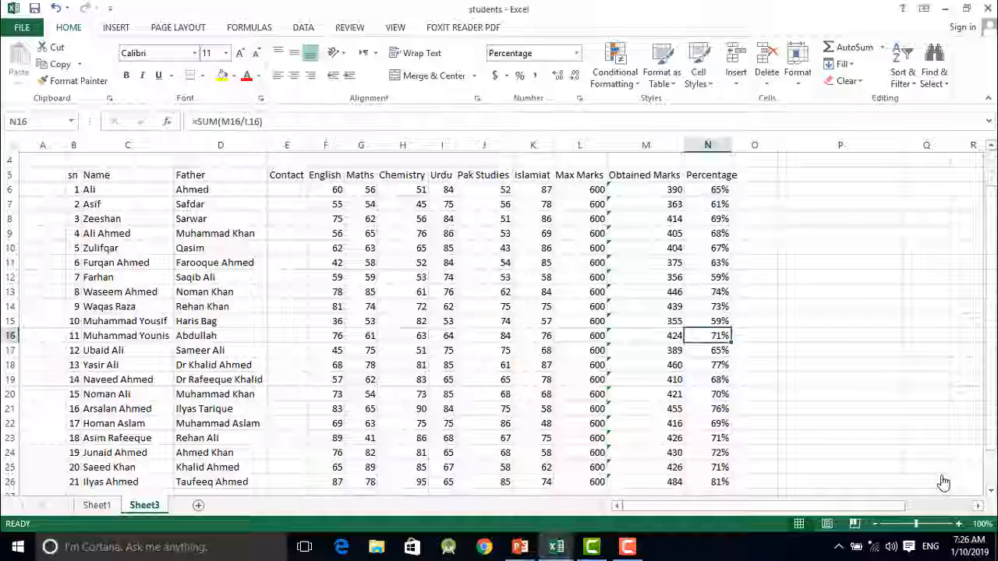
Examine the order of the student names in the Name column and the extent of their records in the table
click(144, 262)
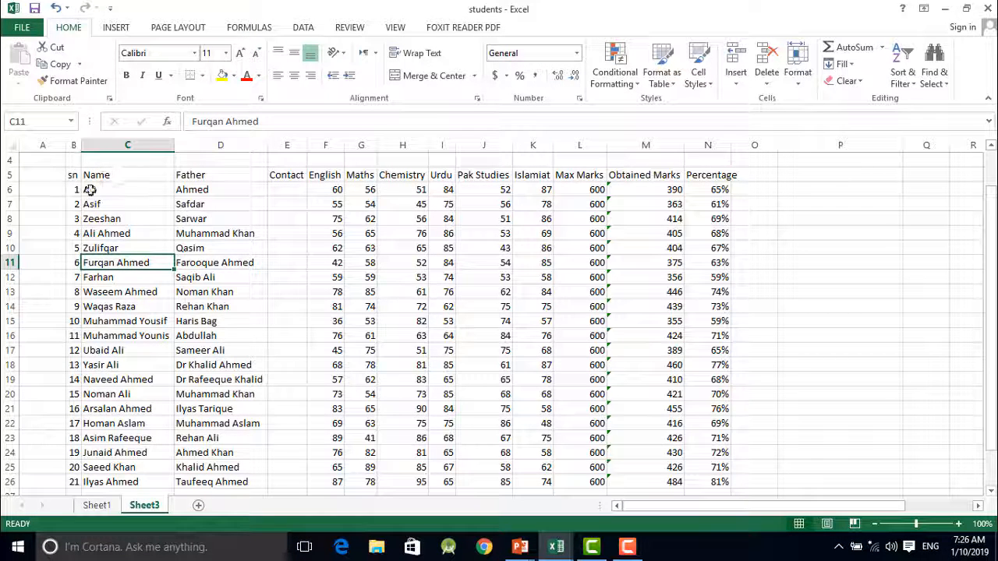
click(89, 191)
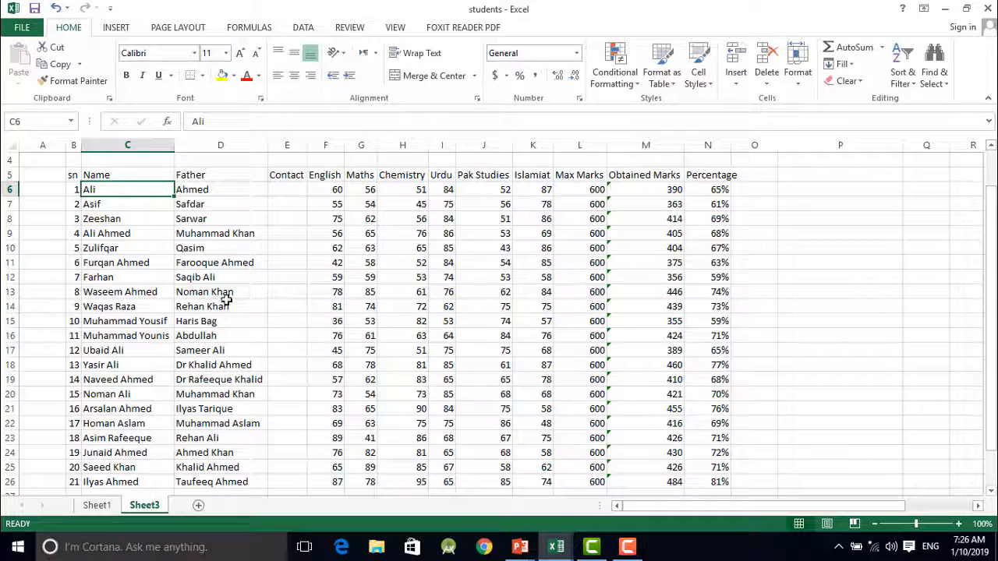
click(101, 290)
drag(156, 319, 724, 423)
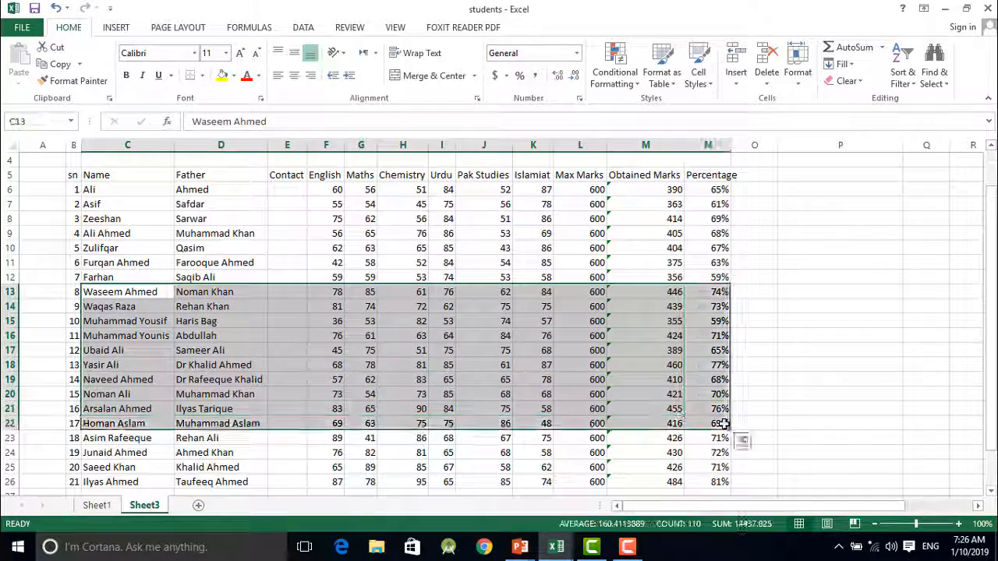
click(127, 236)
click(117, 191)
drag(117, 190, 111, 481)
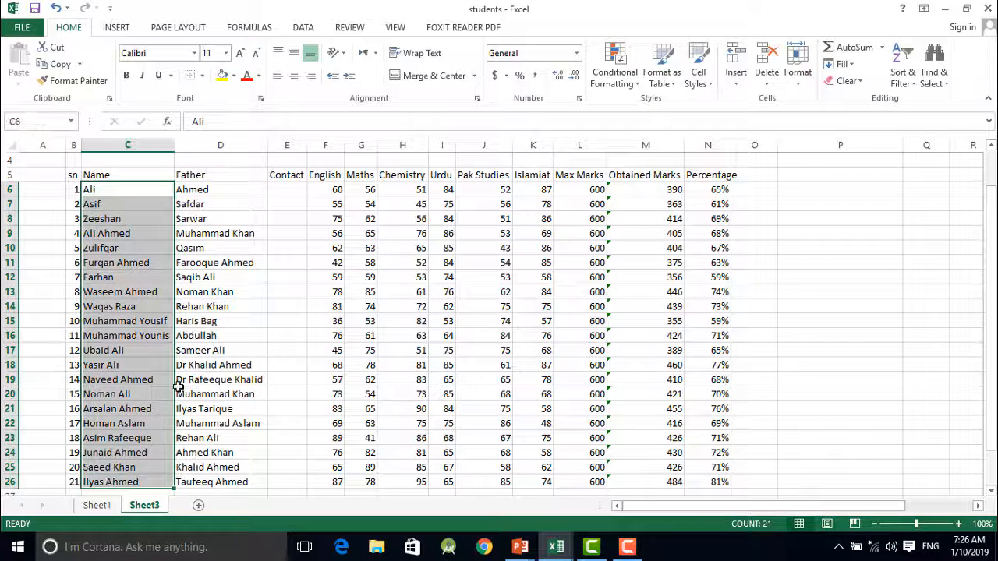
scroll(117, 374, down, 3)
scroll(123, 249, up, 4)
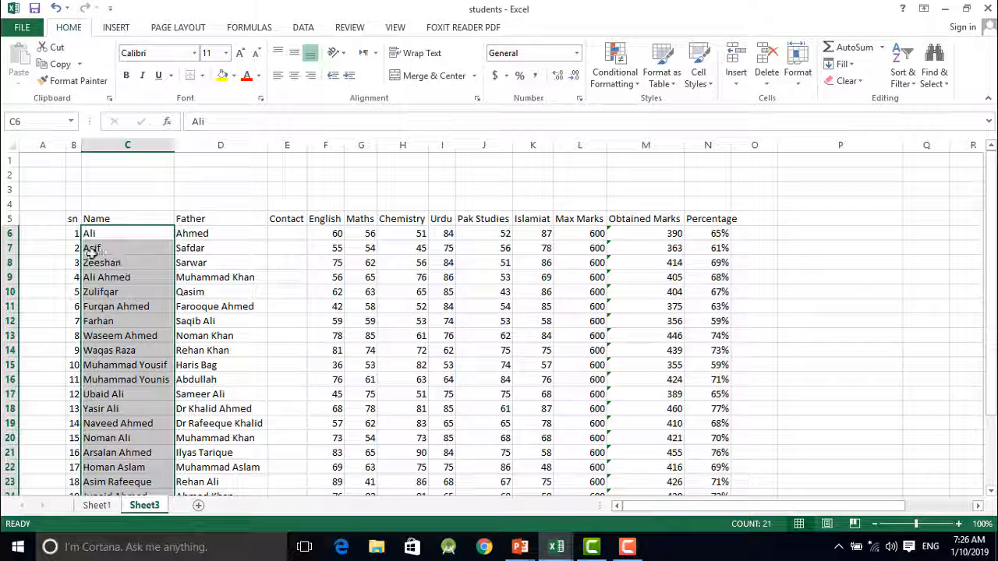
click(127, 233)
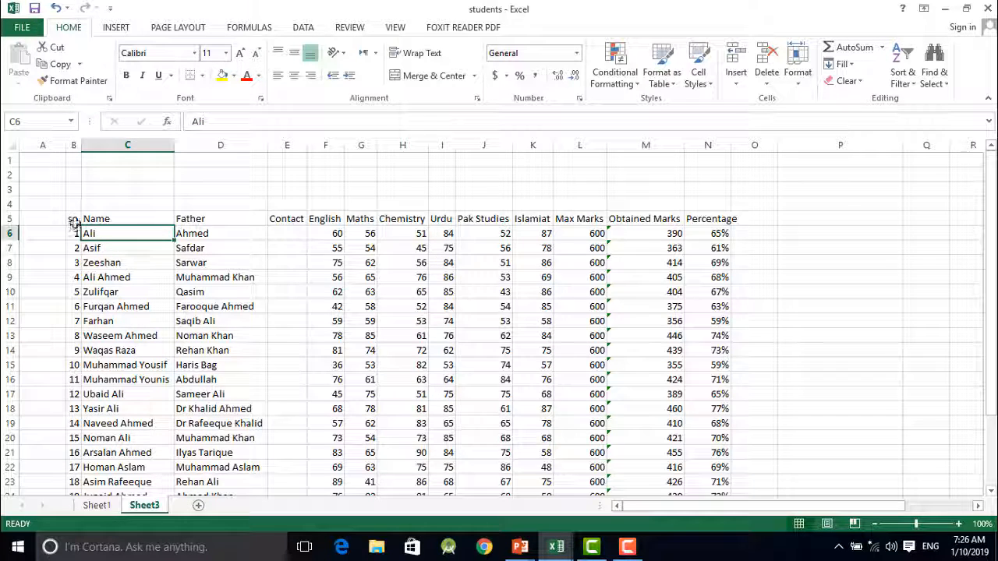
Sort the student records in C6:N26 alphabetically by name from A to Z, leaving out the header row and the sn column
drag(73, 219, 693, 473)
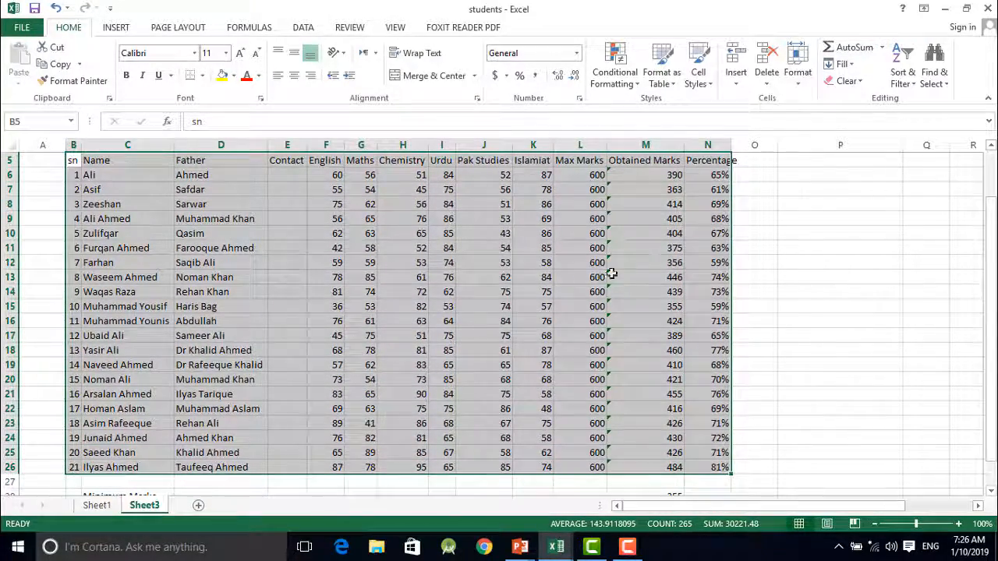
click(645, 276)
drag(93, 162, 699, 464)
click(132, 190)
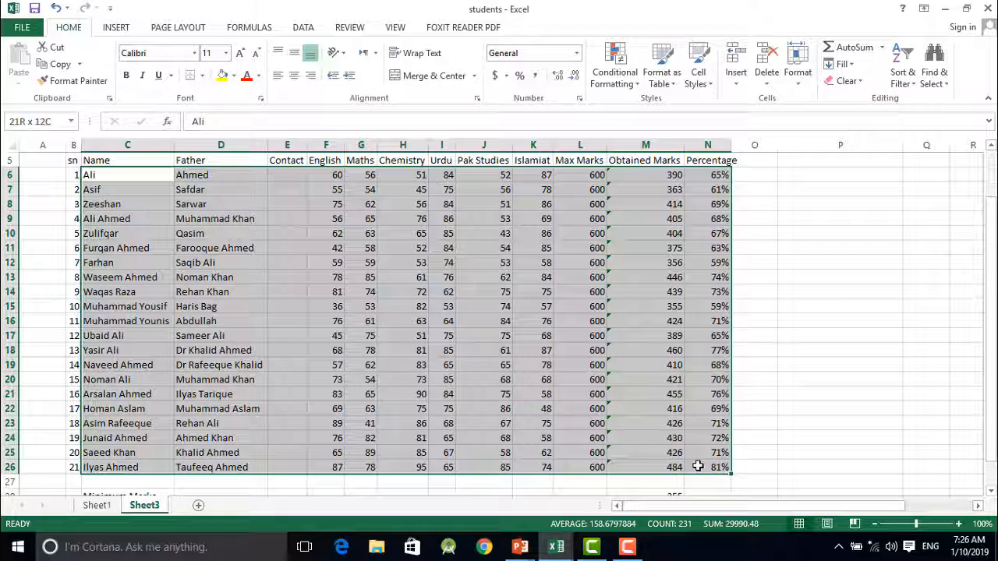
click(906, 83)
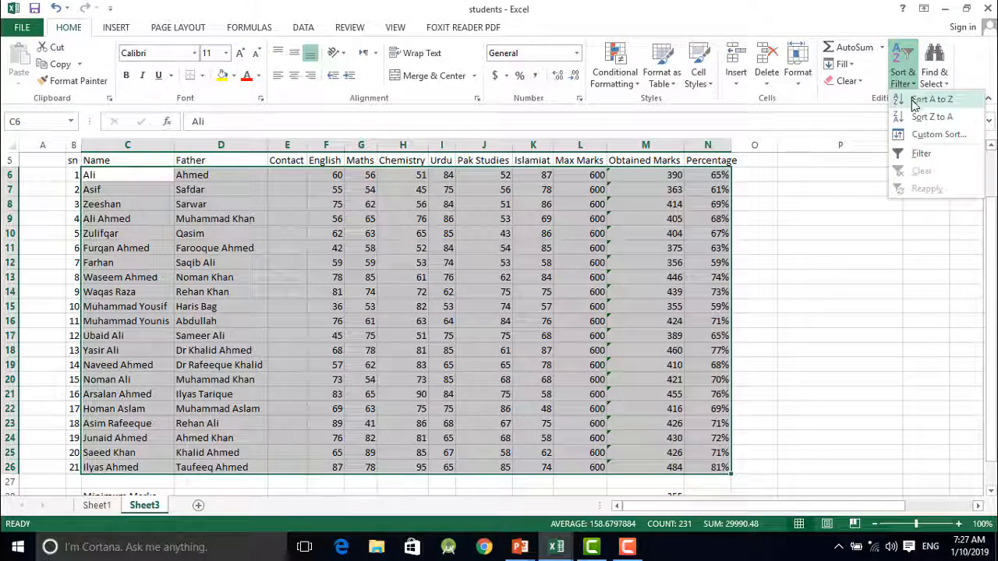
click(942, 100)
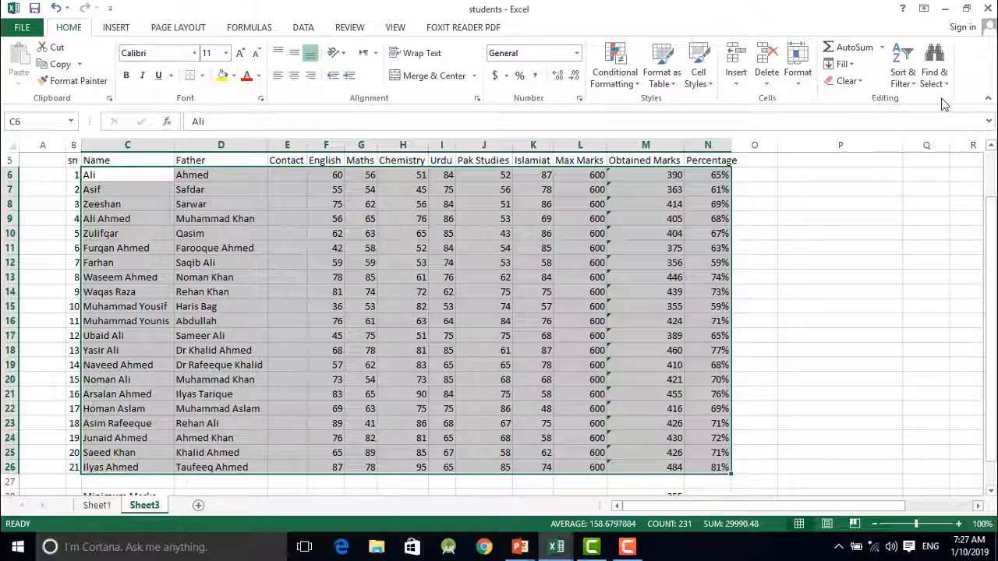
click(314, 318)
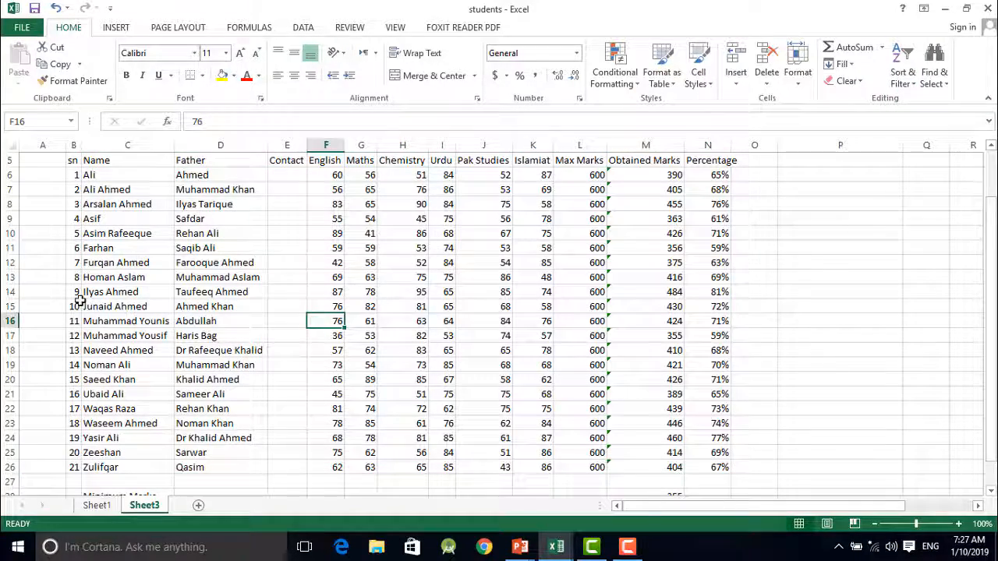
Check the alphabetical order of the student names from the first record down to the last
click(106, 176)
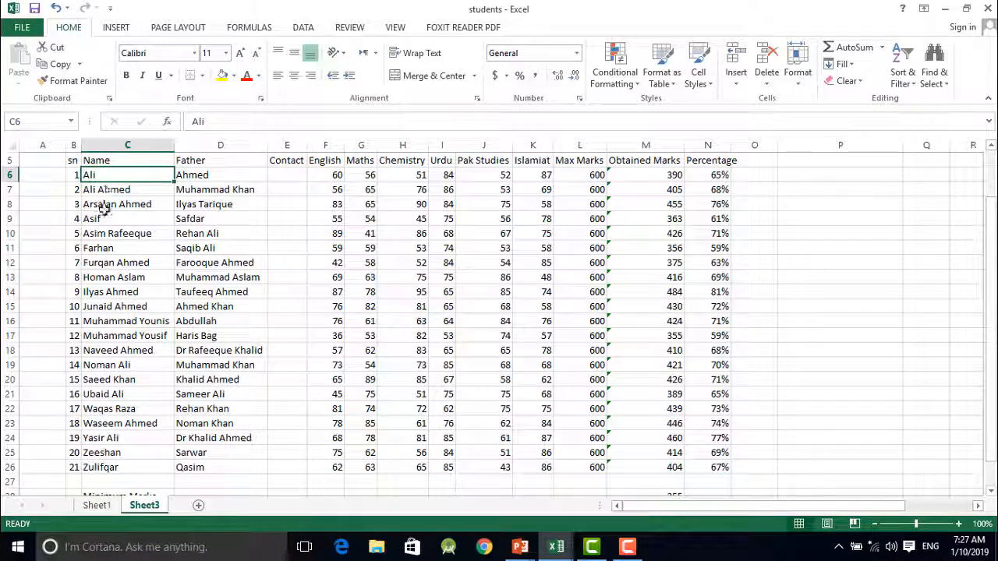
click(104, 219)
click(105, 234)
click(106, 248)
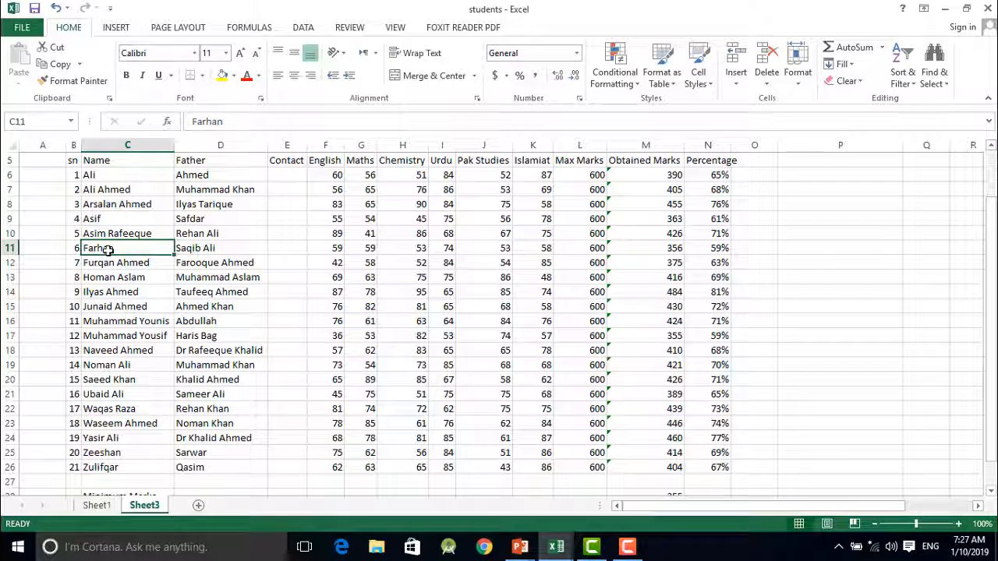
click(122, 279)
click(110, 324)
click(109, 364)
click(105, 409)
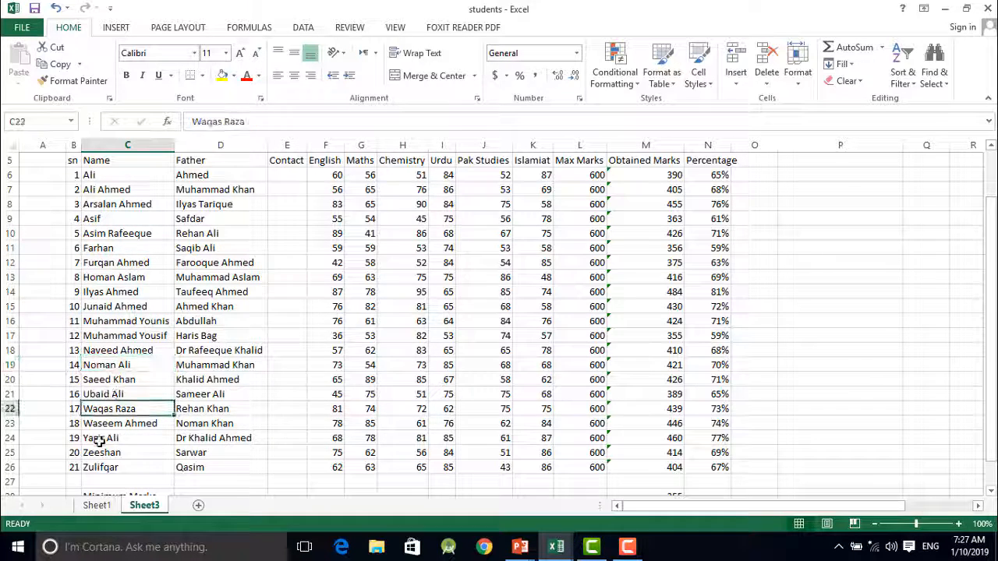
click(101, 467)
scroll(418, 319, up, 2)
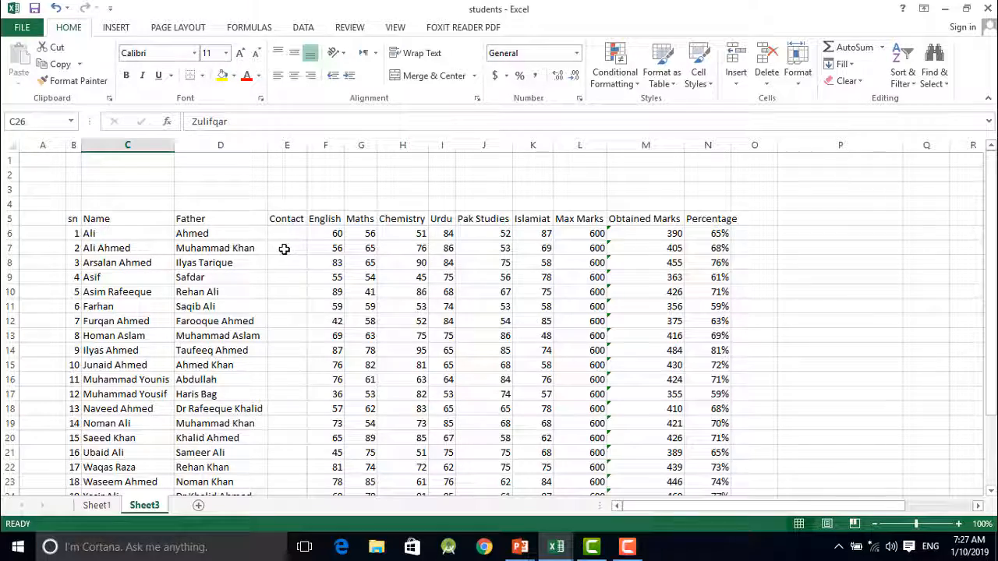
Undo the A to Z sort of the student records
key(ctrl+z)
scroll(278, 190, up, 2)
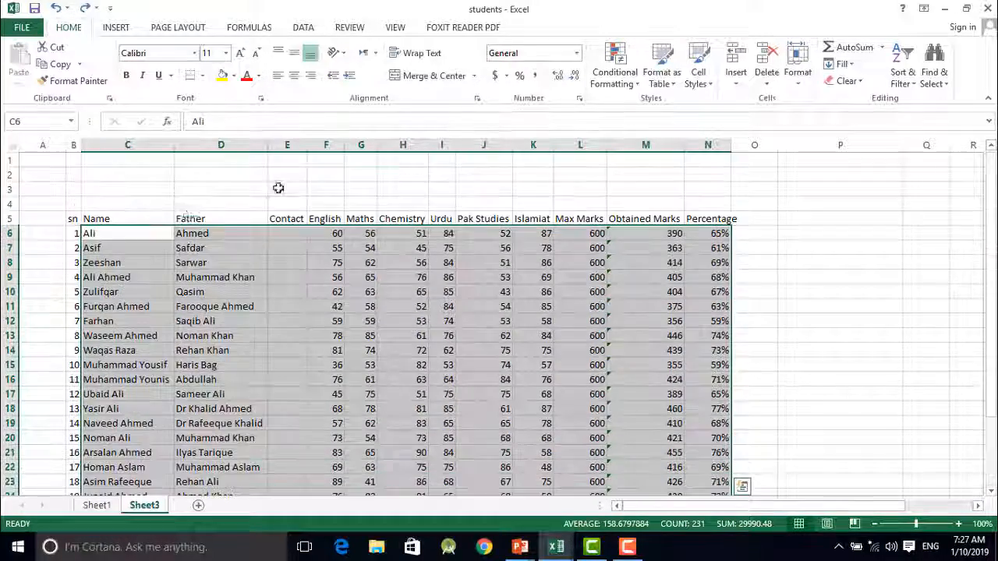
click(123, 274)
Sort the records in B6:N26, with the sn column included, from smallest to largest
drag(73, 234, 703, 468)
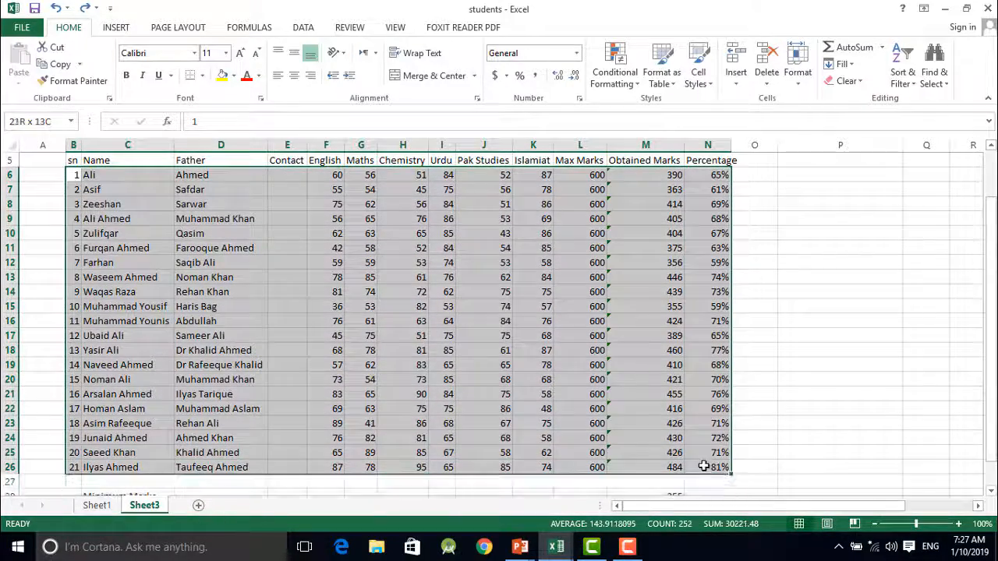
click(905, 78)
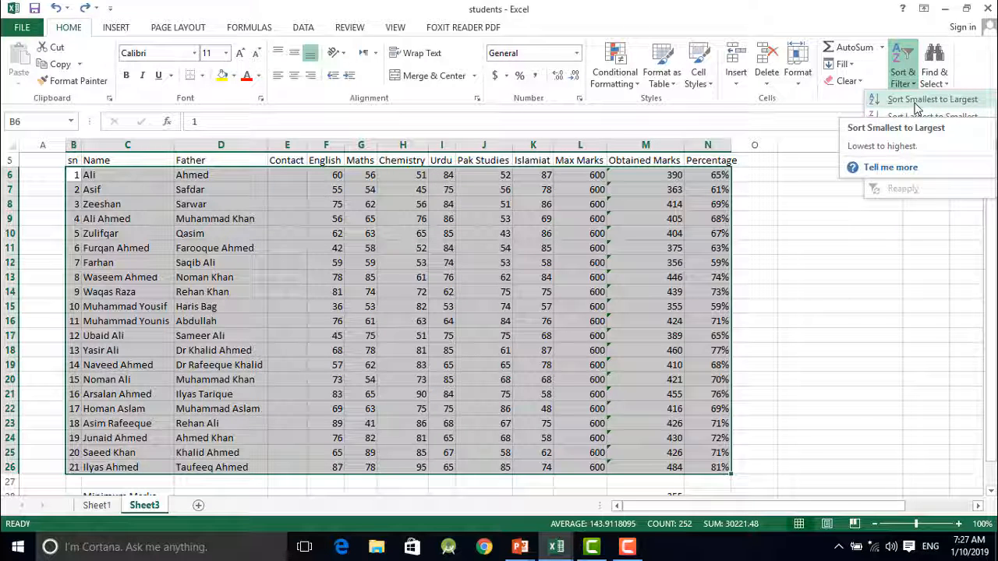
click(917, 101)
click(122, 221)
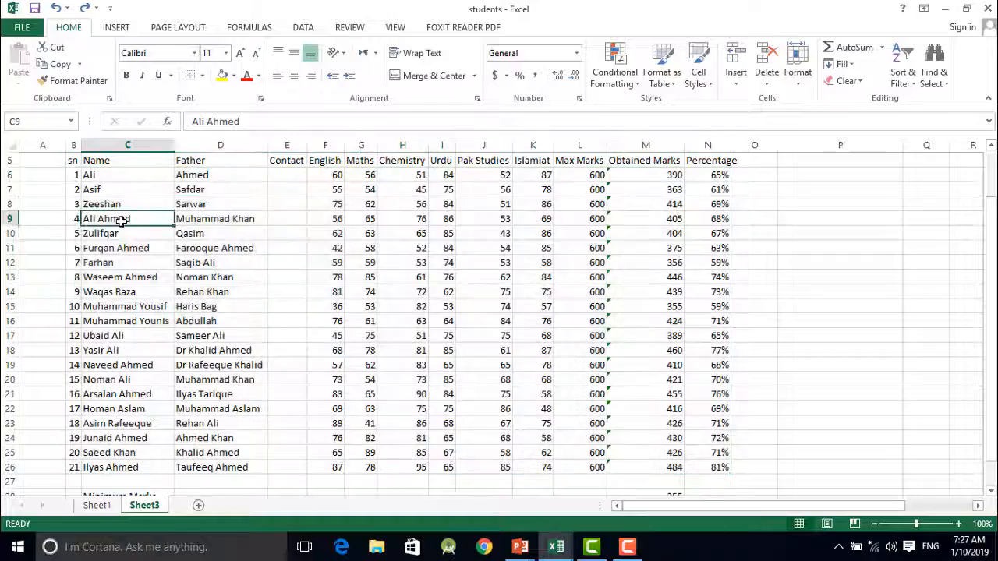
Sort the records from A to Z with only C6:N26 selected, excluding the sn column
scroll(122, 221, up, 2)
drag(92, 233, 721, 472)
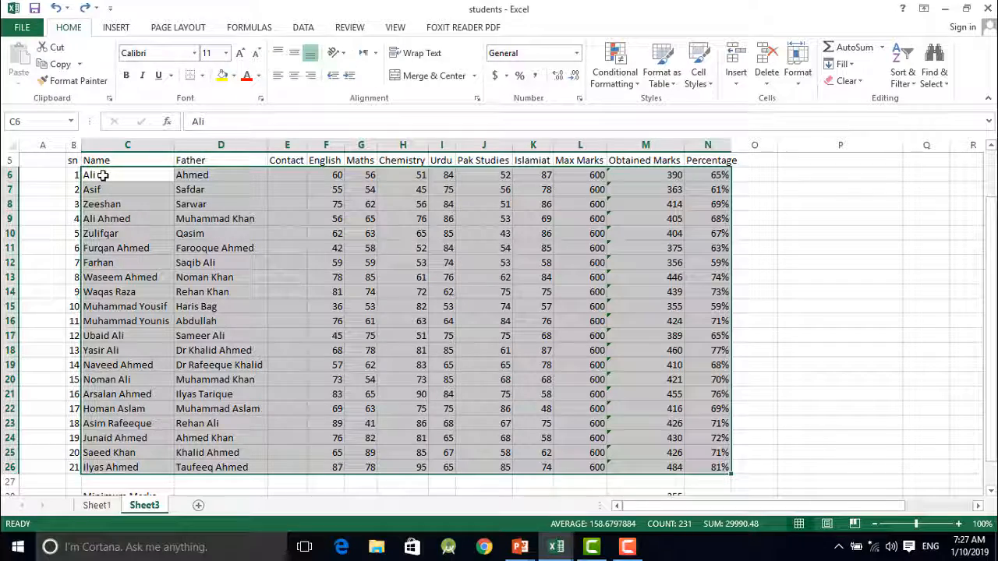
click(911, 81)
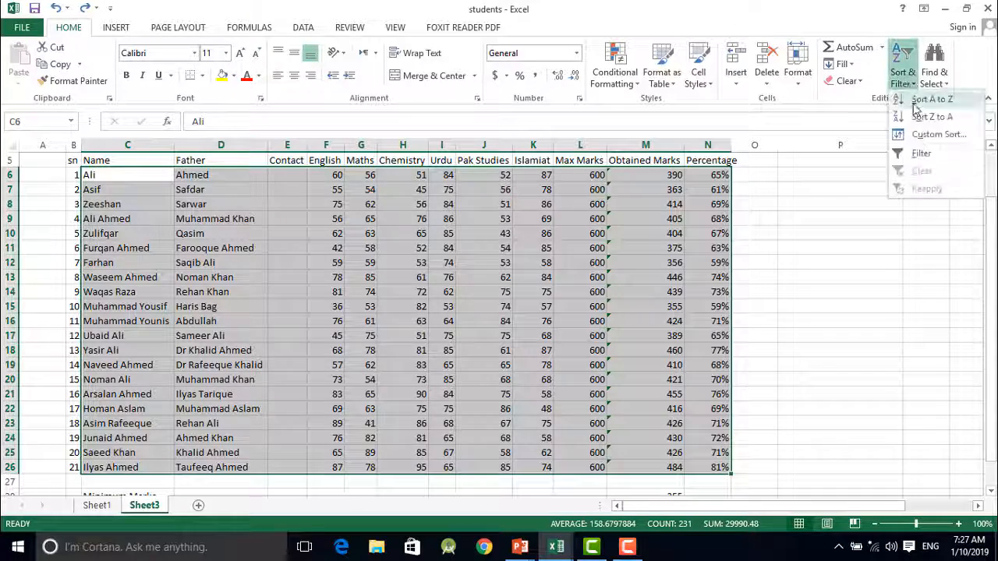
click(915, 102)
click(289, 320)
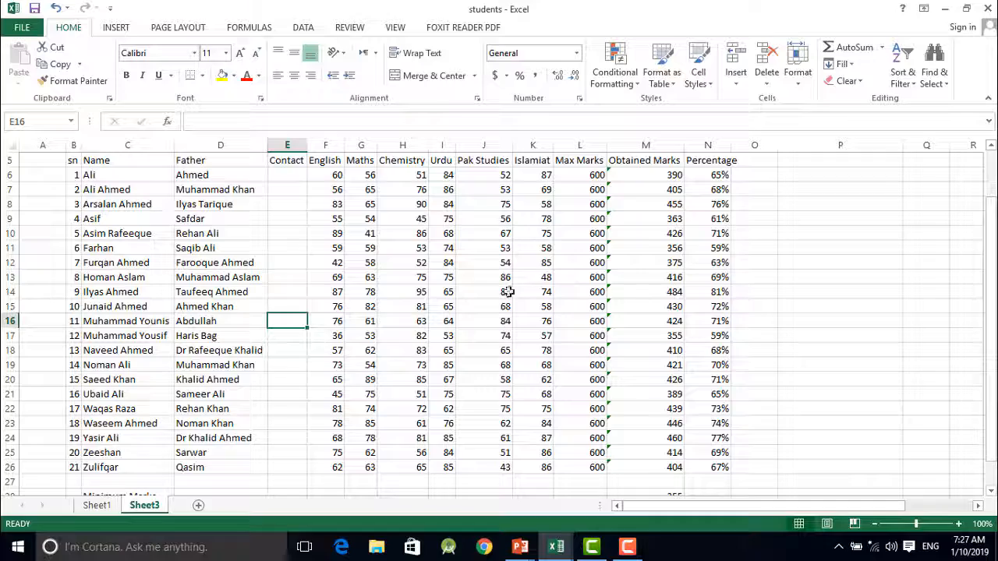
Undo the last A to Z sort to restore the original order of the students
key(ctrl+z)
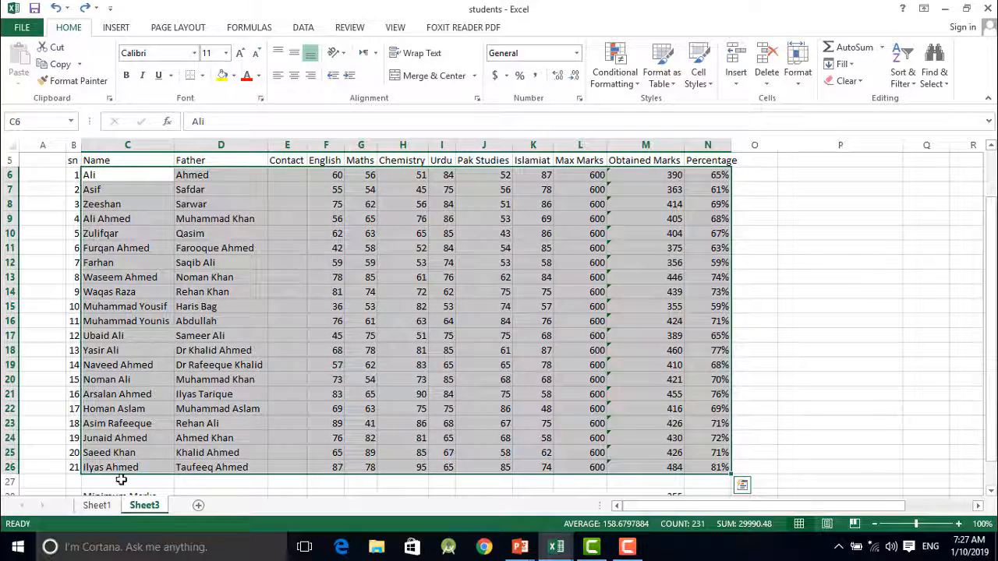
click(136, 375)
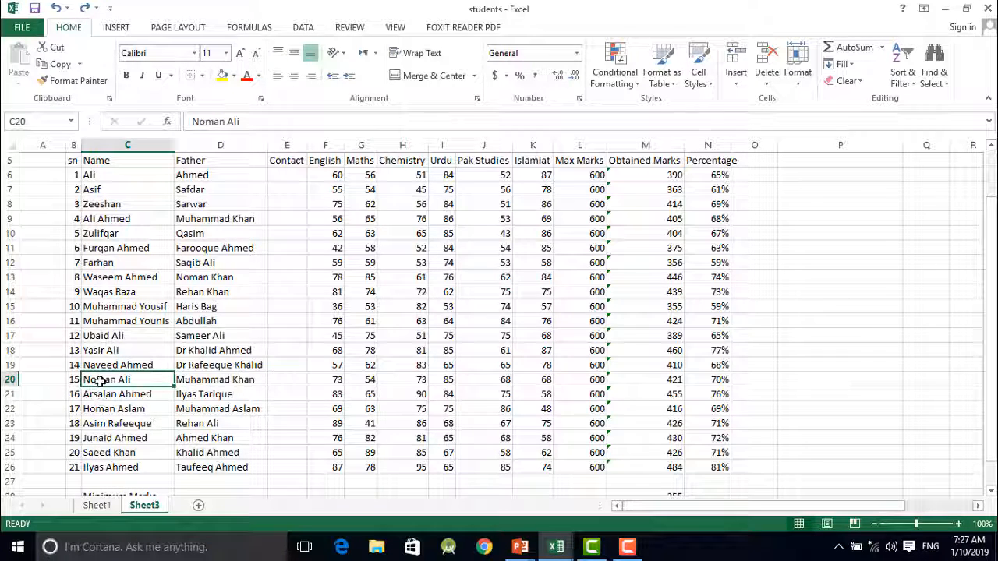
click(105, 293)
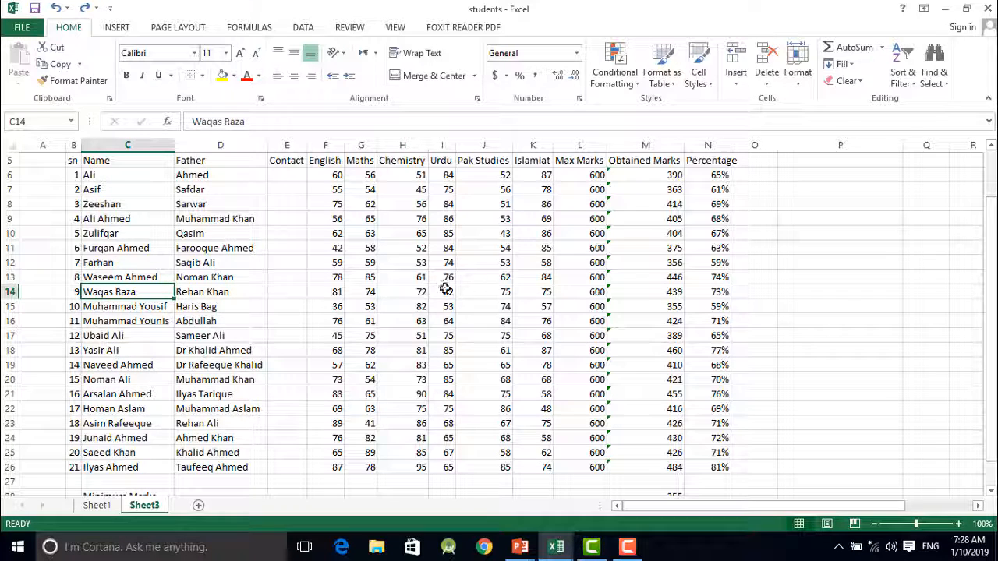
click(708, 293)
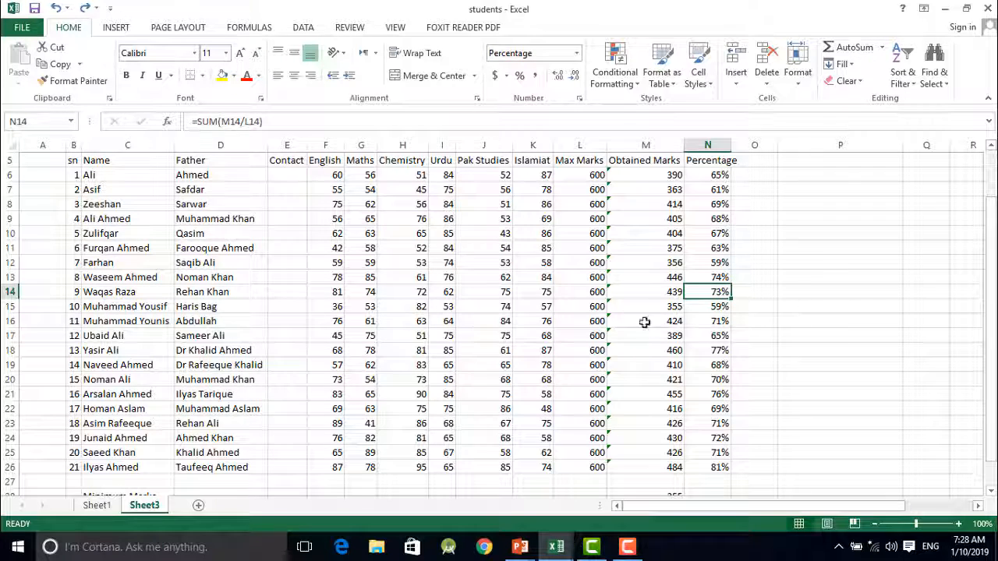
Sort the student records in C6:N26 by name from A to Z, keeping the serial numbers out of the selection
drag(87, 176, 708, 476)
click(811, 293)
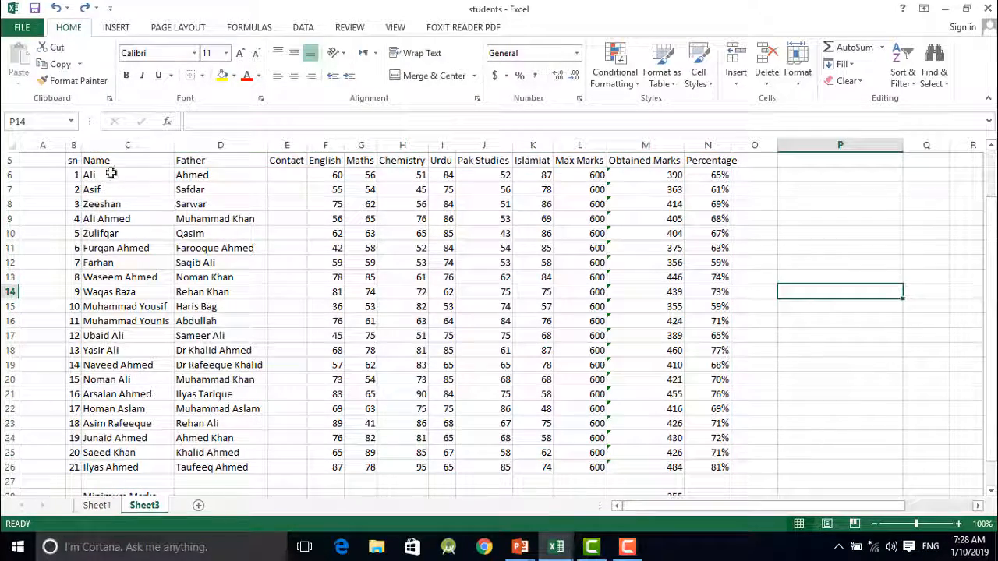
drag(111, 174, 695, 467)
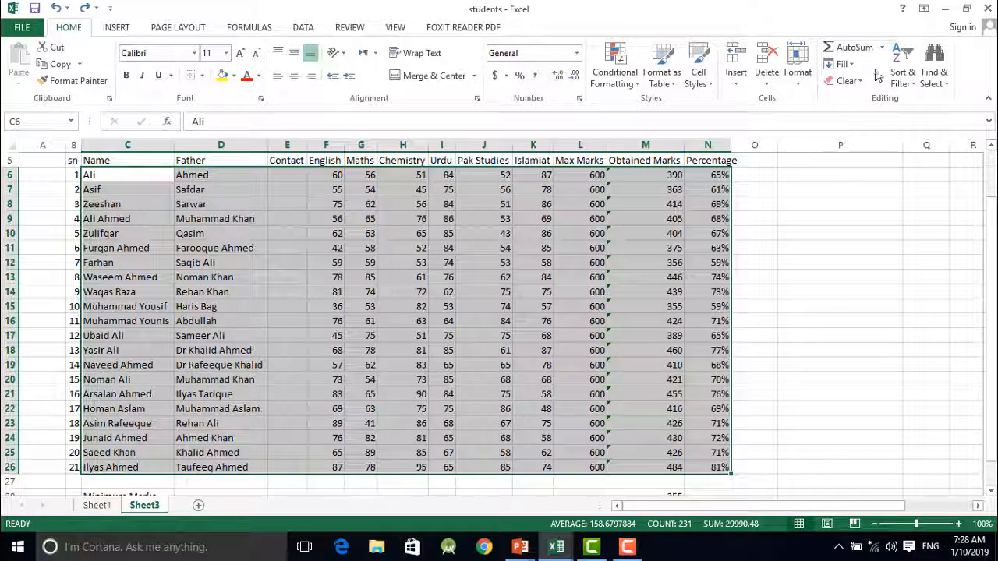
click(904, 72)
click(922, 103)
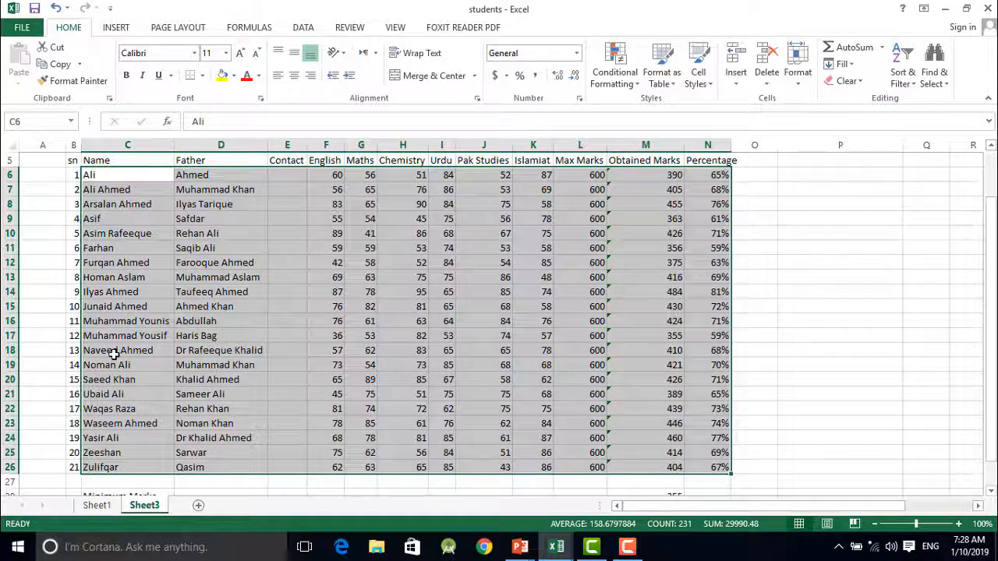
Check in the sorted table that the student in row 23 still has the matching marks and percentage
click(131, 336)
click(108, 424)
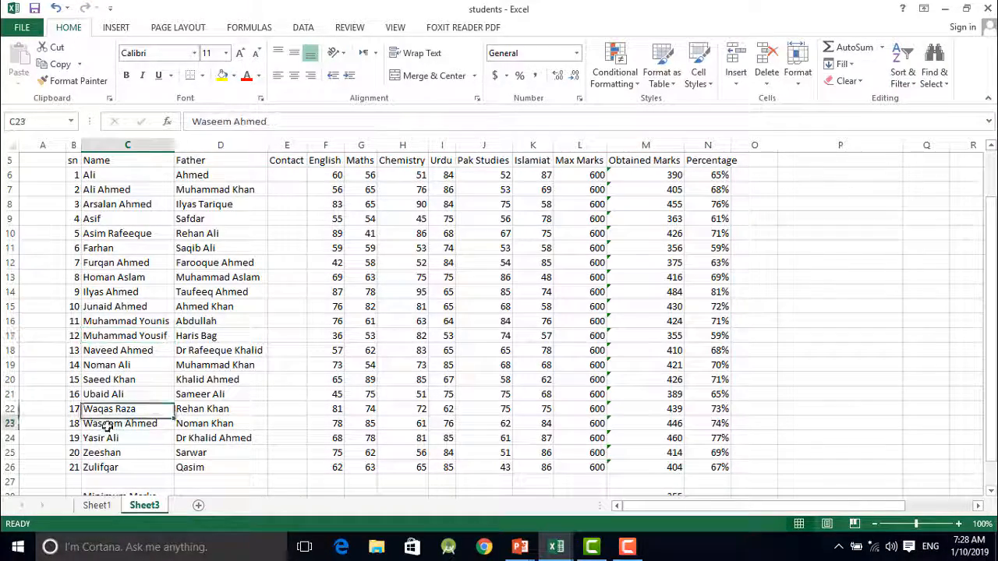
drag(109, 424, 717, 425)
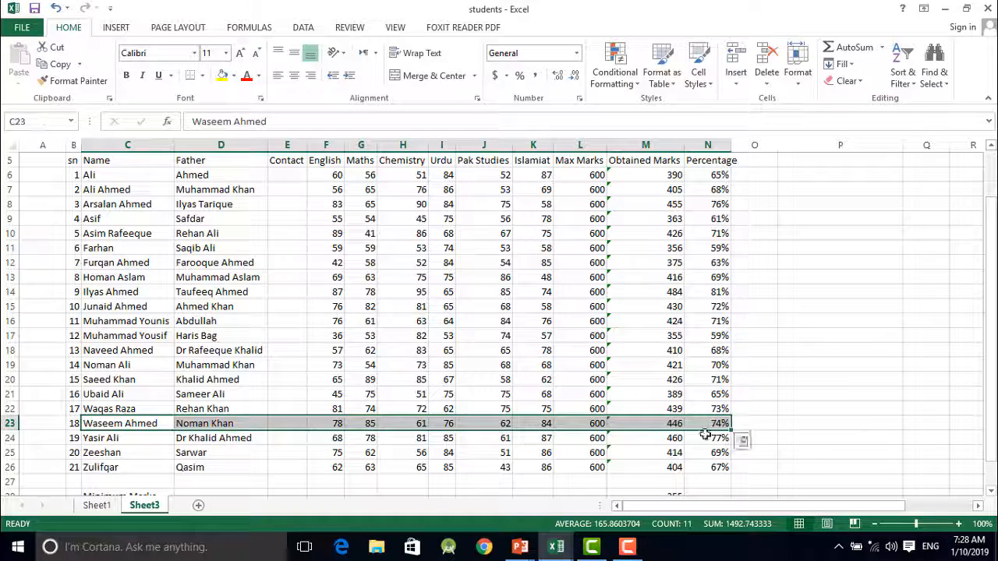
click(109, 438)
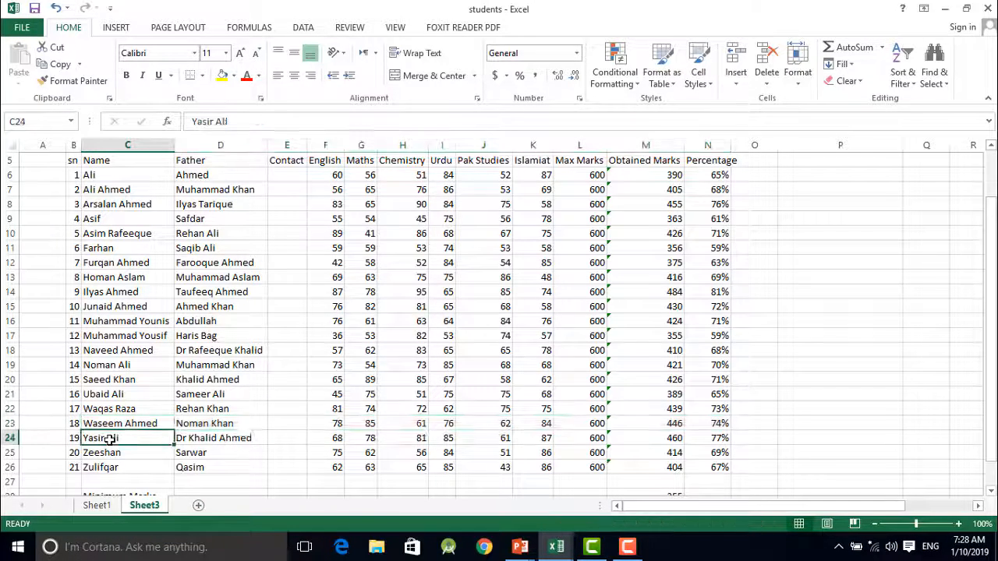
drag(100, 423, 708, 425)
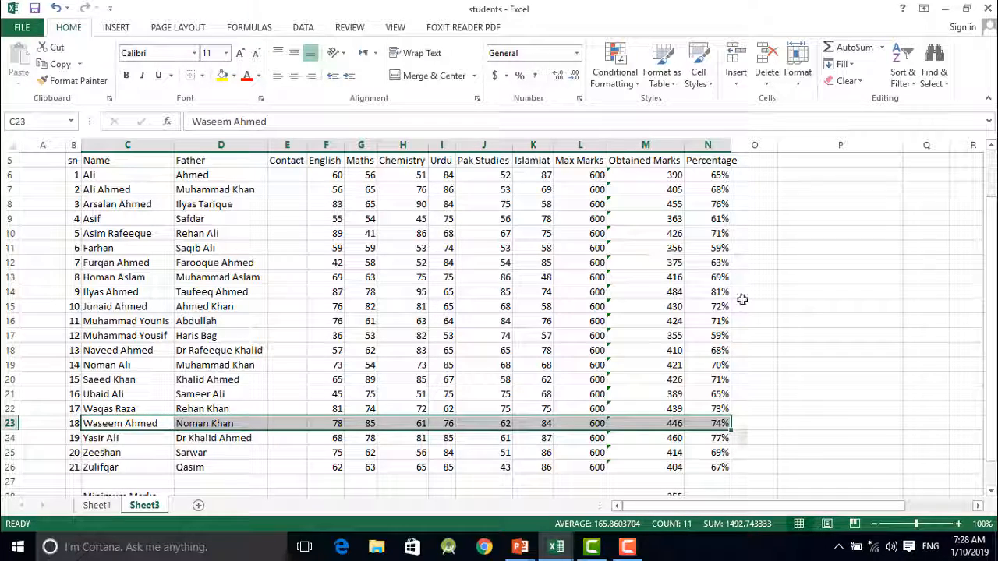
scroll(725, 242, down, 2)
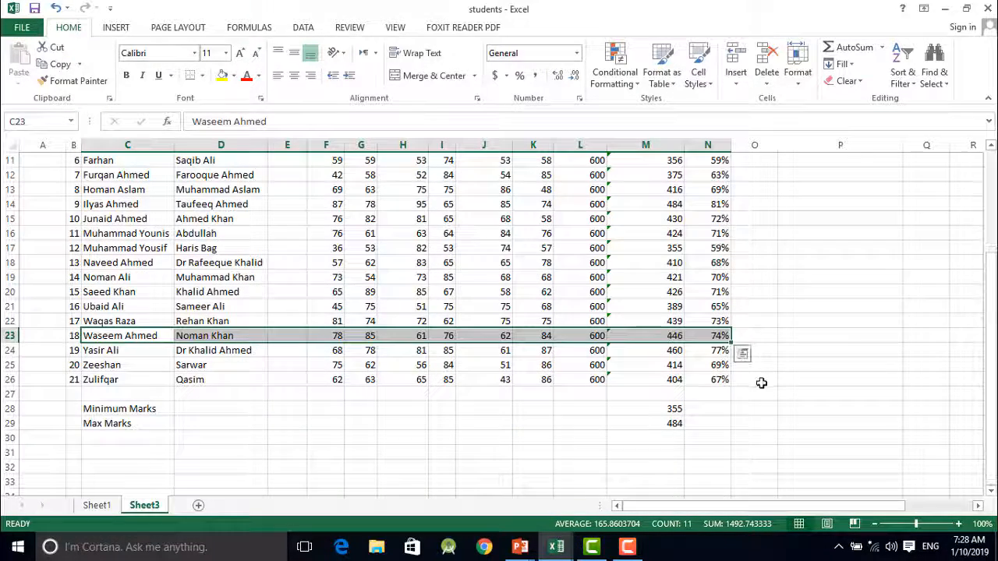
scroll(750, 390, up, 1)
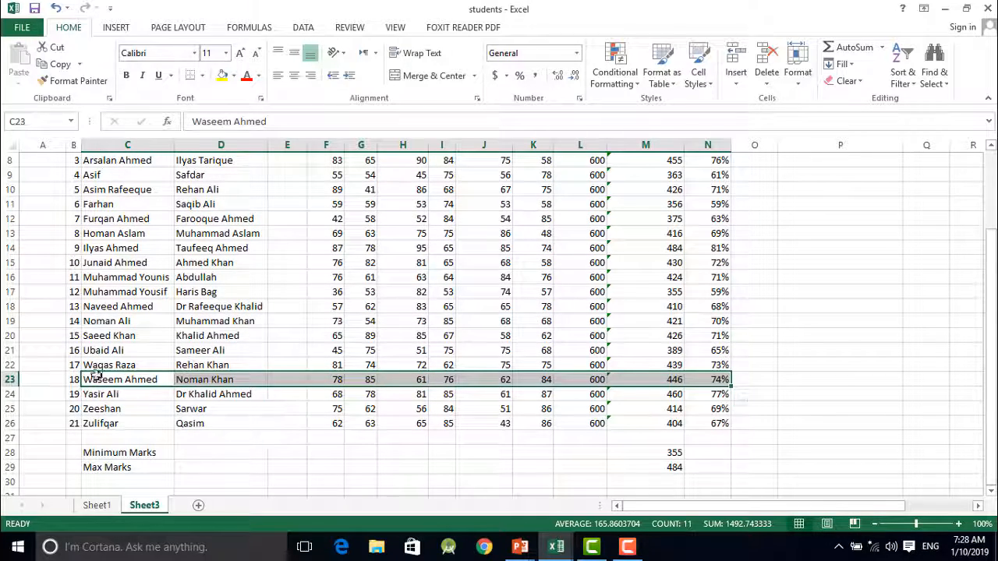
Undo the last A to Z sort to bring back the unsorted order of the student names
key(ctrl+z)
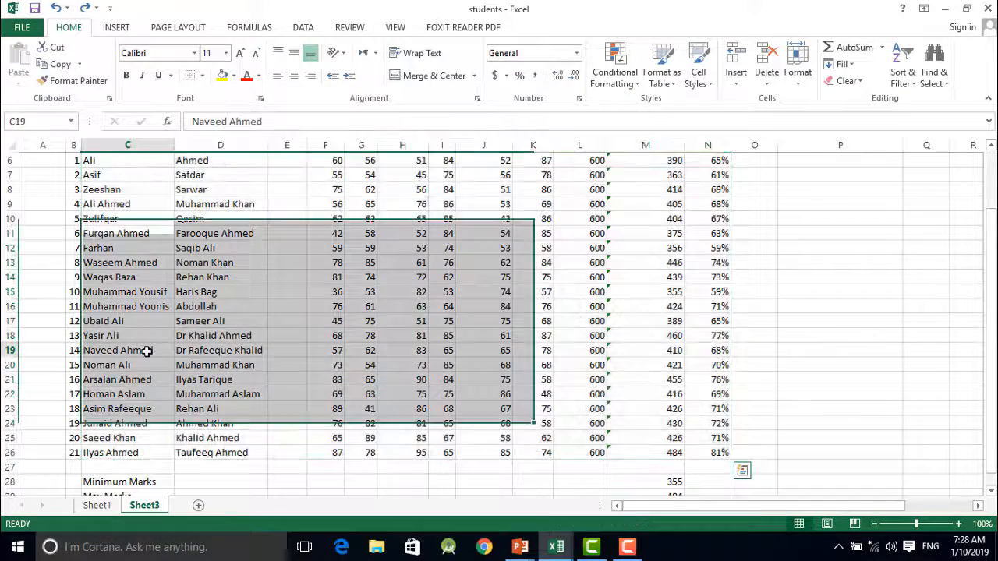
click(142, 350)
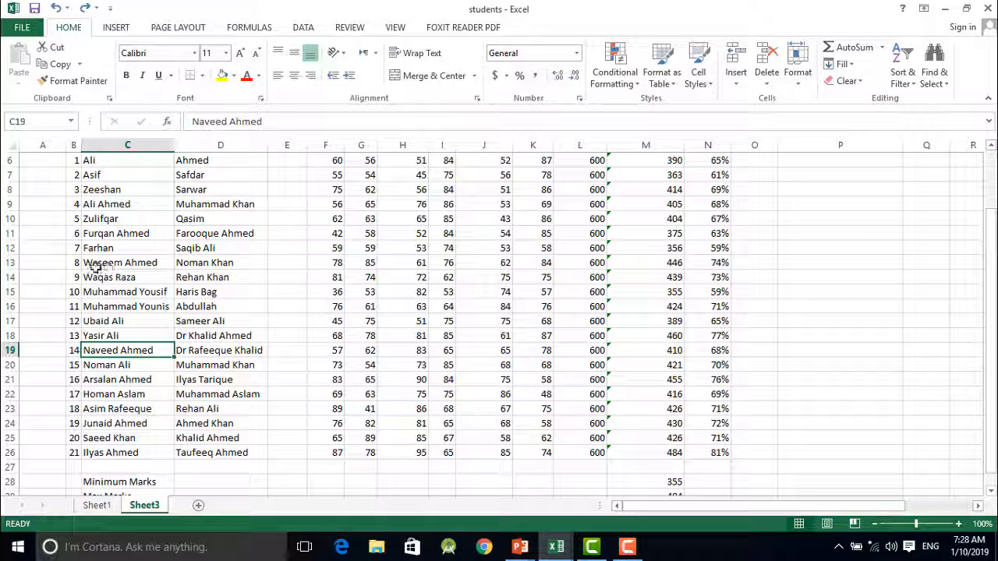
click(114, 393)
click(109, 438)
click(108, 321)
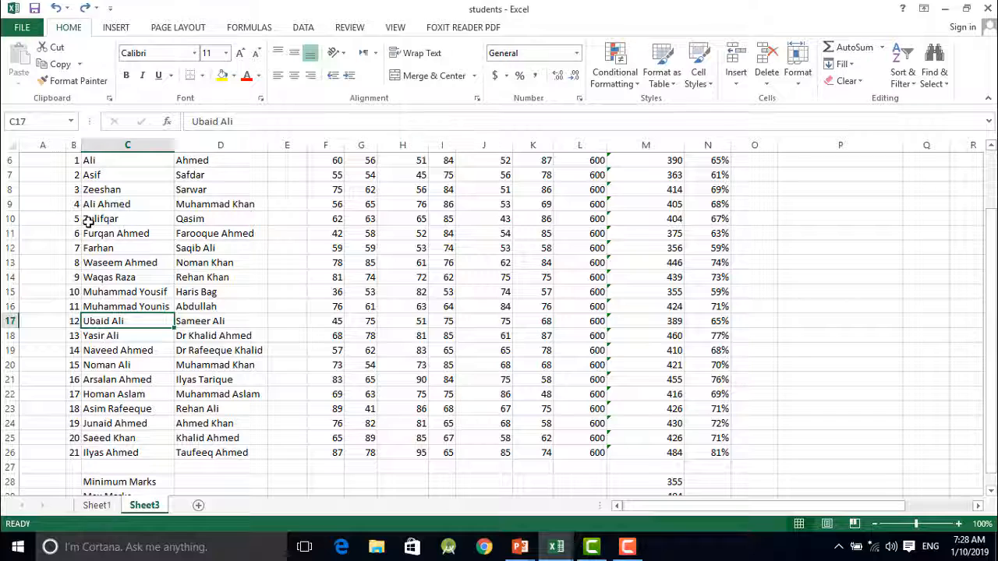
Examine the full record in row 10, from the name through the percentage, before sorting
drag(92, 219, 382, 225)
drag(579, 236, 711, 220)
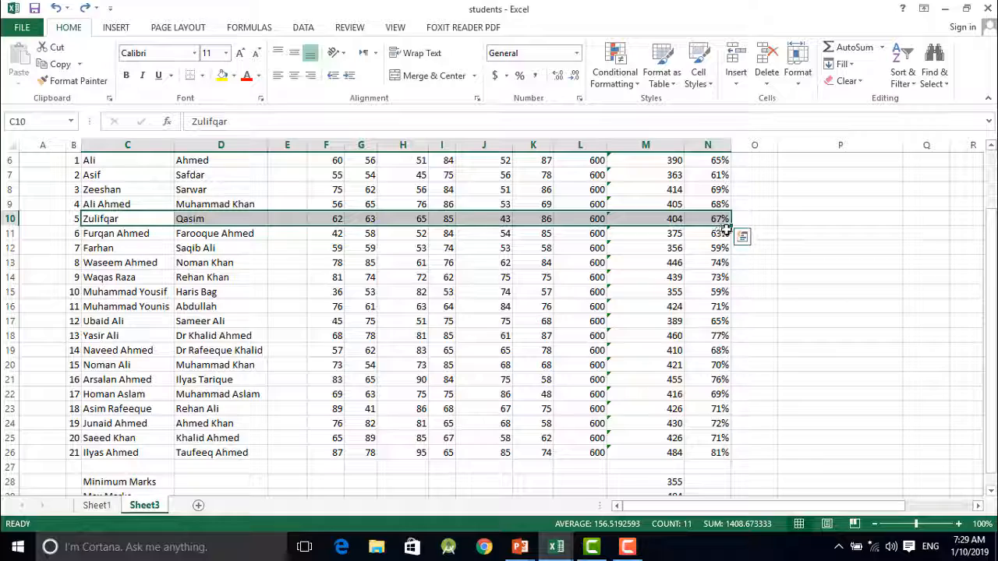
scroll(808, 227, up, 2)
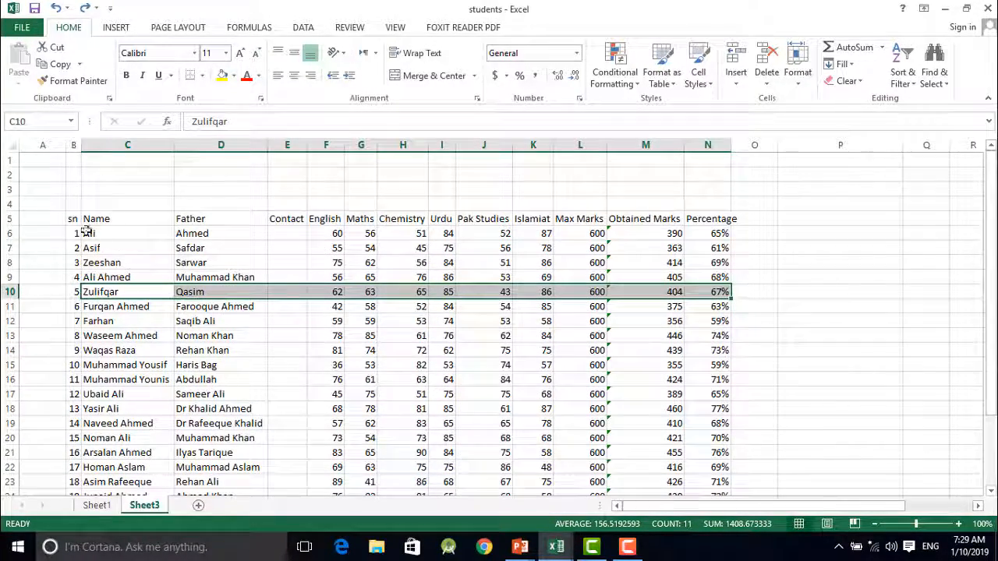
Sort the student records in C6:N26 from A to Z, leaving the sn column out of the selection
drag(85, 227, 689, 471)
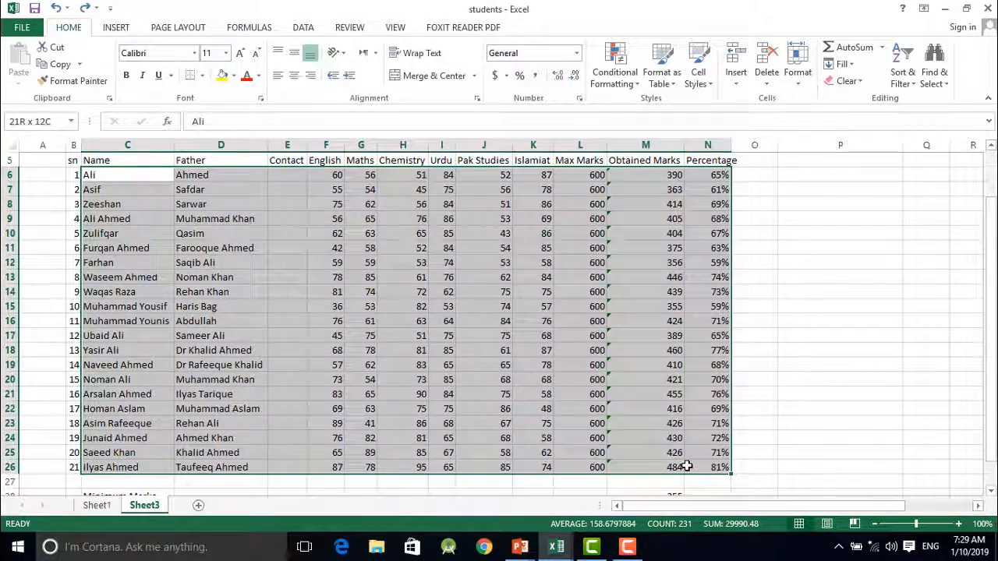
scroll(73, 216, up, 2)
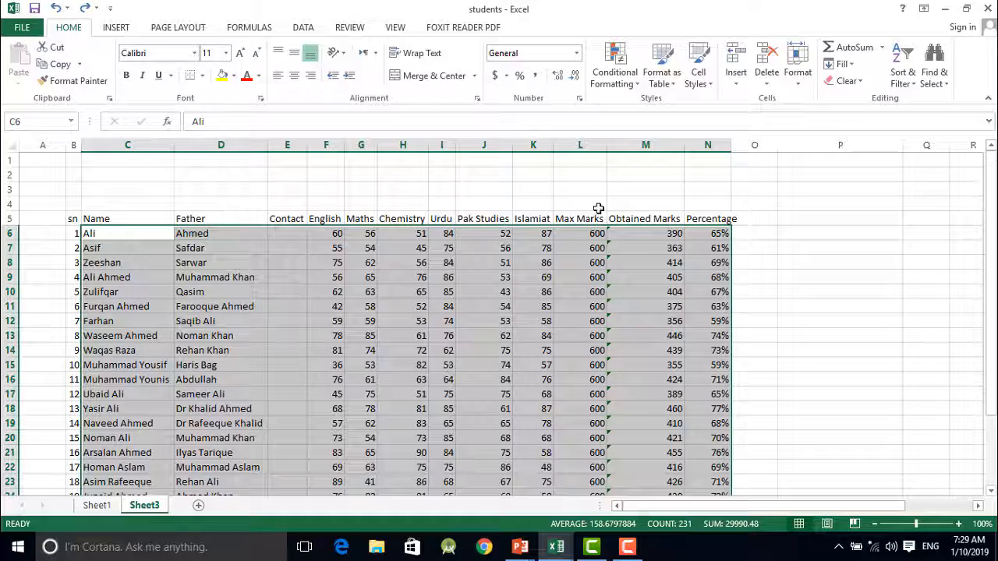
scroll(289, 341, down, 1)
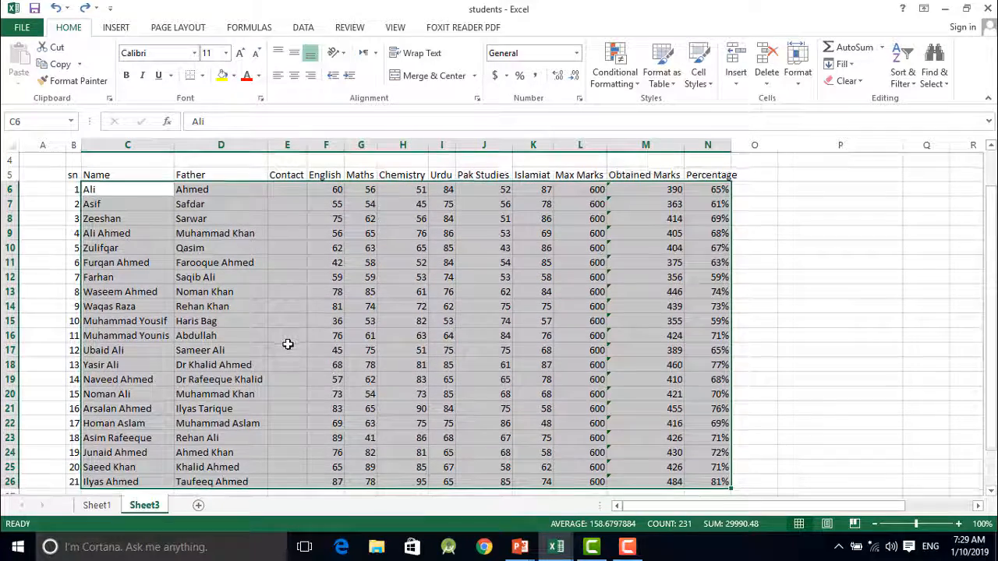
click(902, 72)
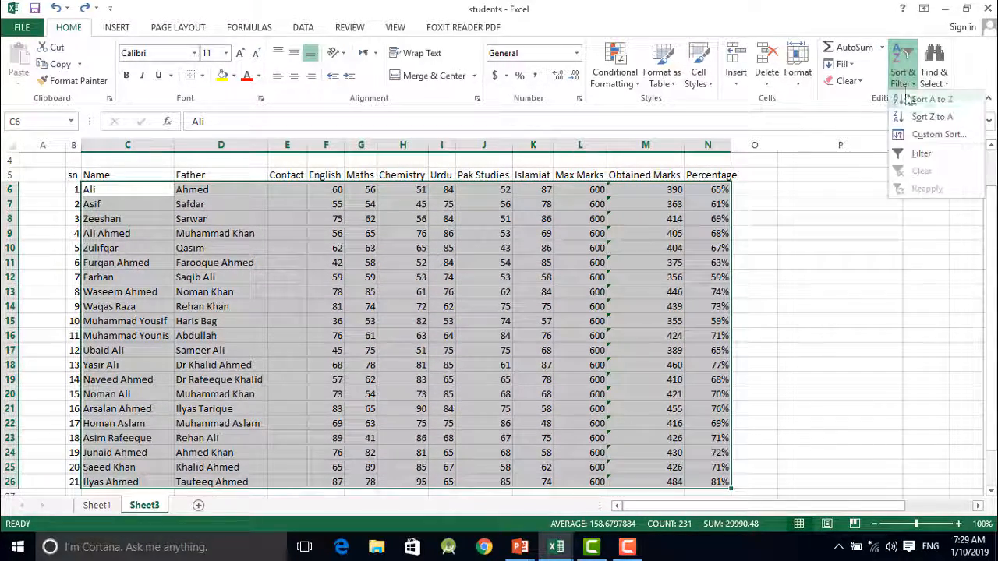
click(924, 99)
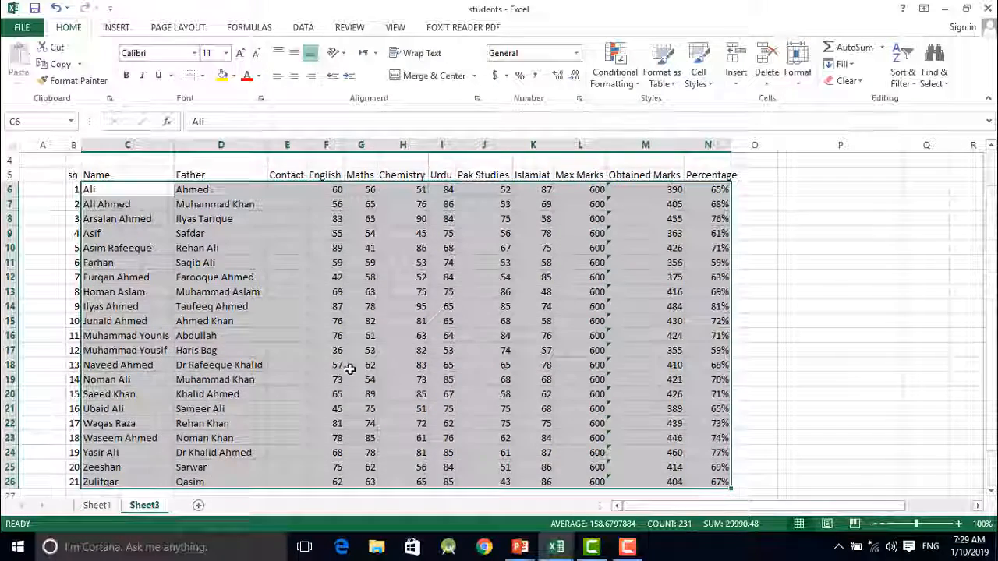
Check the last student's record in row 26, from the name to the percentage, after the A to Z sort
scroll(145, 407, down, 2)
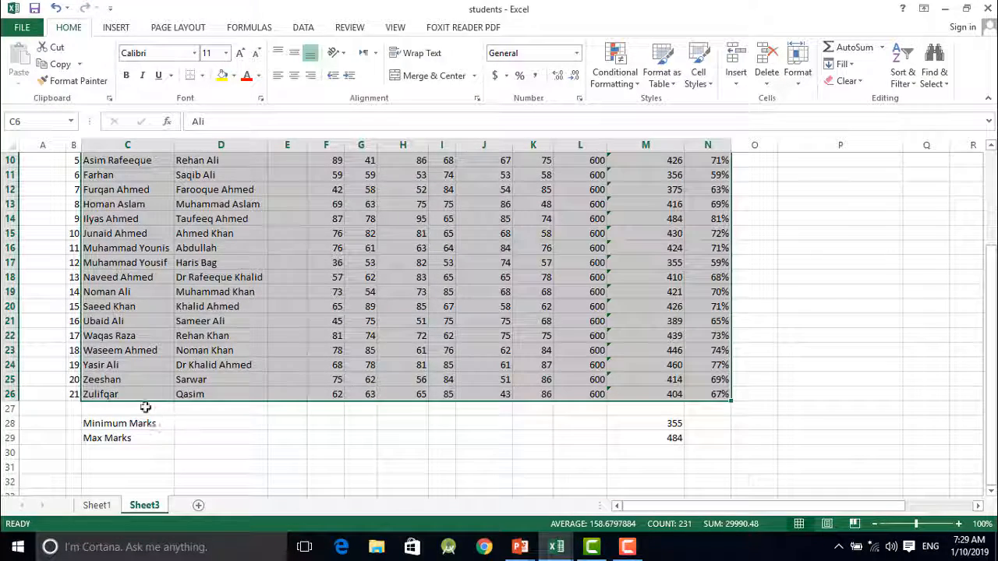
click(103, 395)
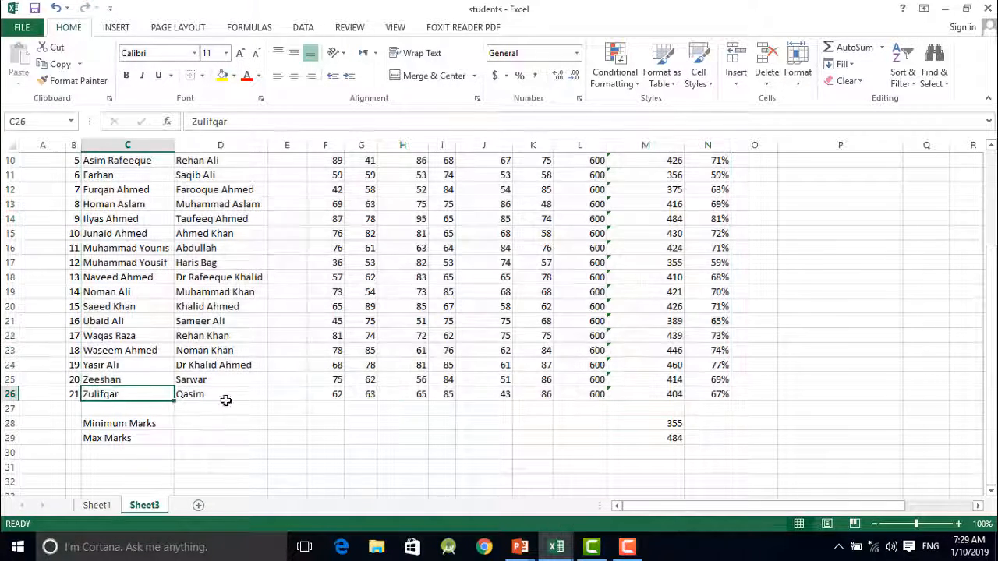
click(719, 395)
Go through the Name column from row 7 down to row 19 and examine the alphabetical order of the table
scroll(974, 353, up, 2)
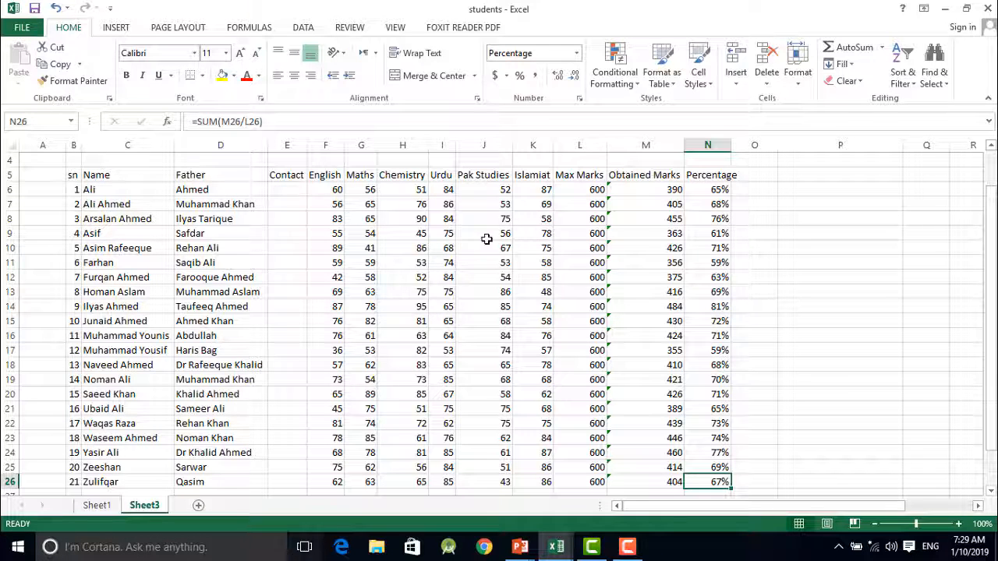
click(92, 199)
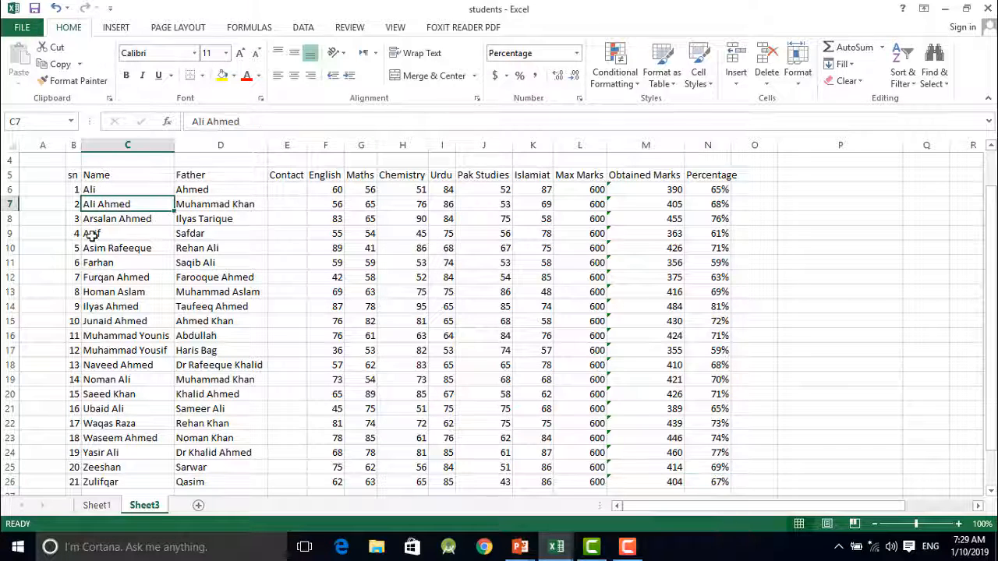
key(Down)
key(Down)
key(Down)
key(Down)
key(Down)
key(Down)
key(Down)
key(Down)
key(Down)
key(Down)
key(Down)
key(Down)
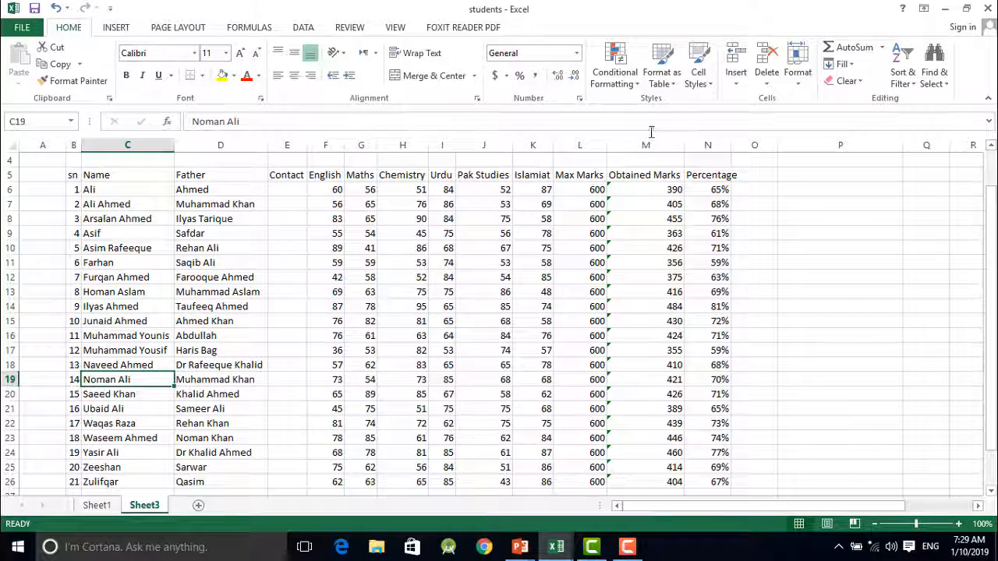
scroll(879, 291, up, 1)
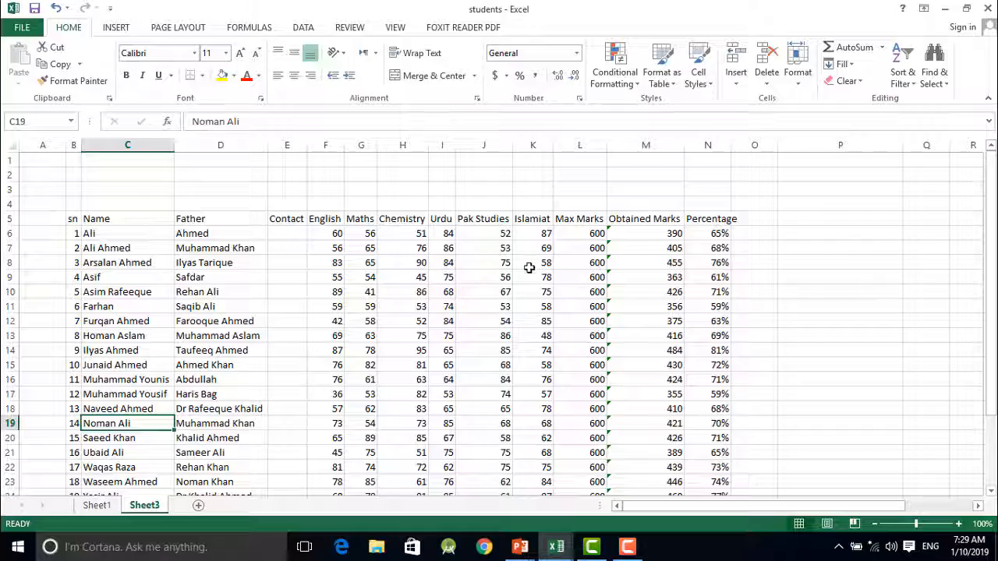
scroll(528, 268, down, 1)
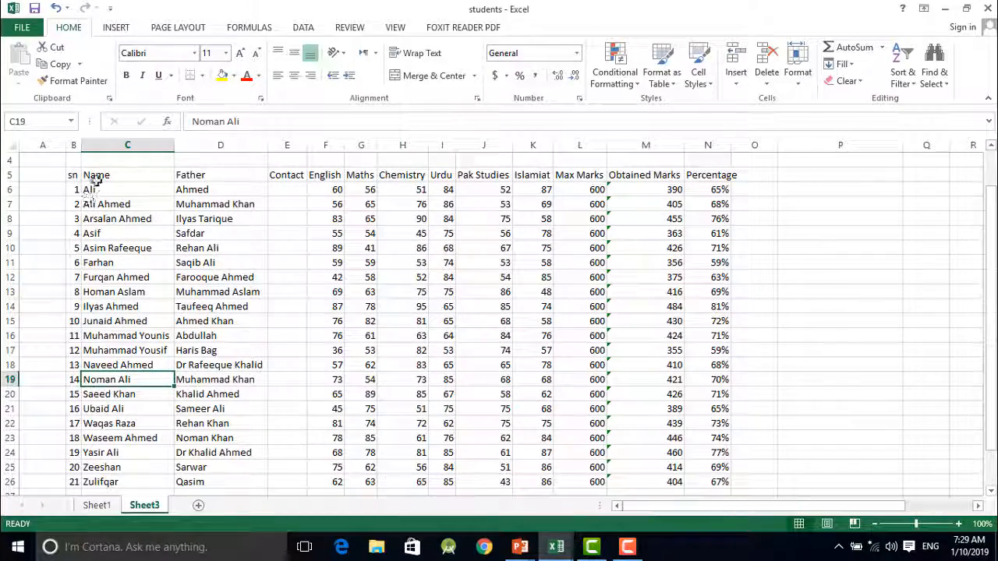
scroll(81, 235, down, 2)
scroll(327, 250, up, 1)
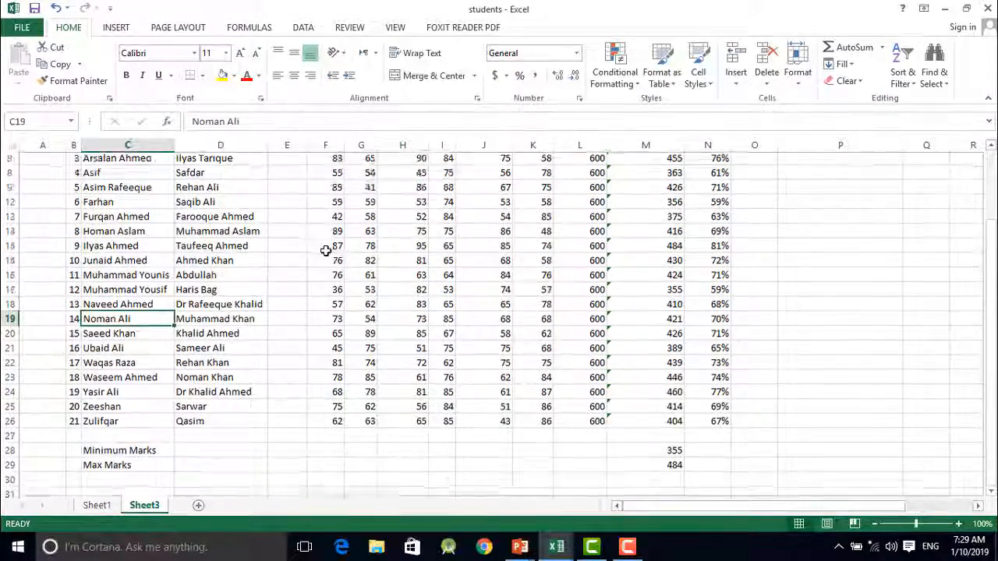
scroll(61, 200, up, 1)
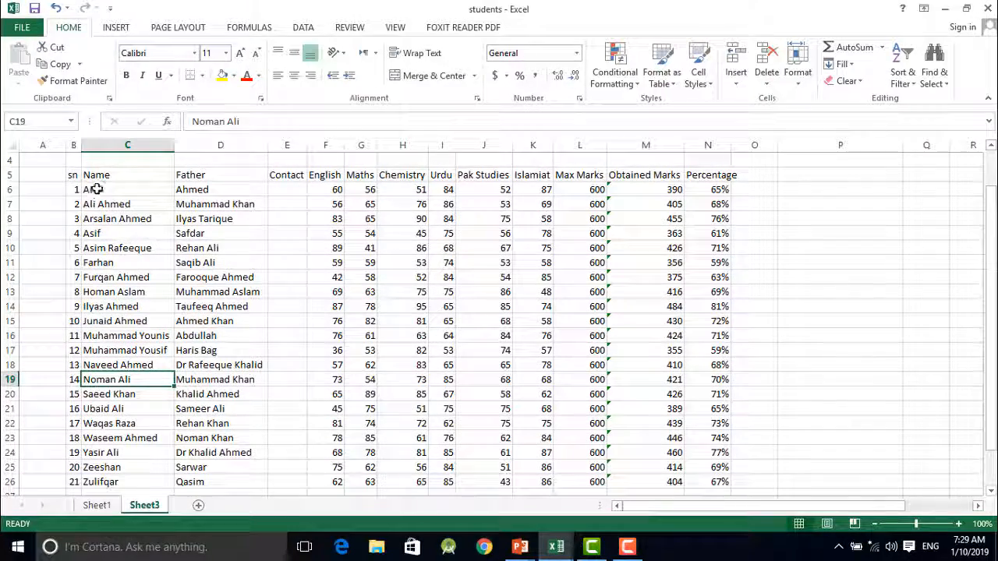
Sort the student records in C6:N26 by name from Z to A, keeping the serial numbers unselected
drag(88, 190, 708, 423)
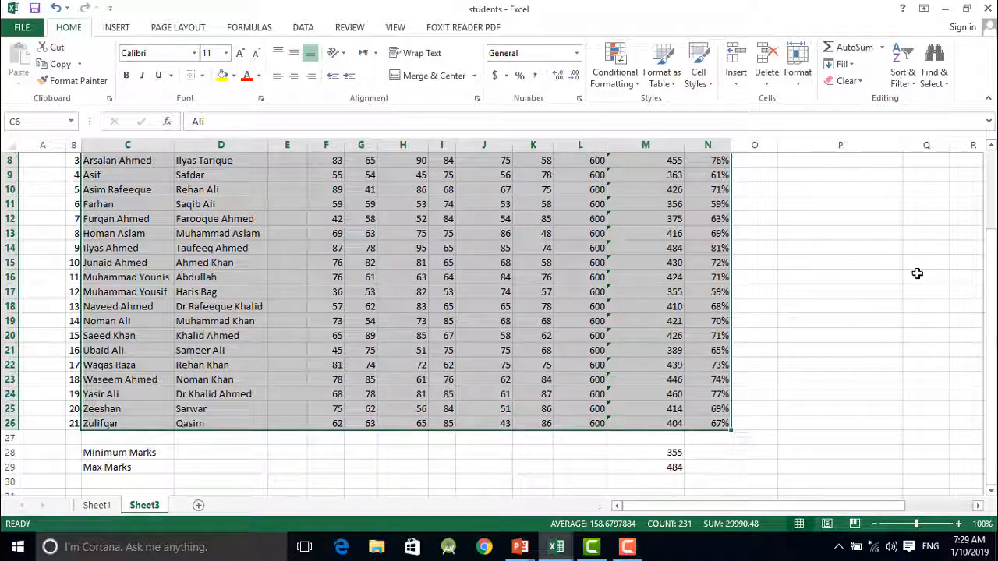
scroll(908, 202, up, 1)
click(903, 72)
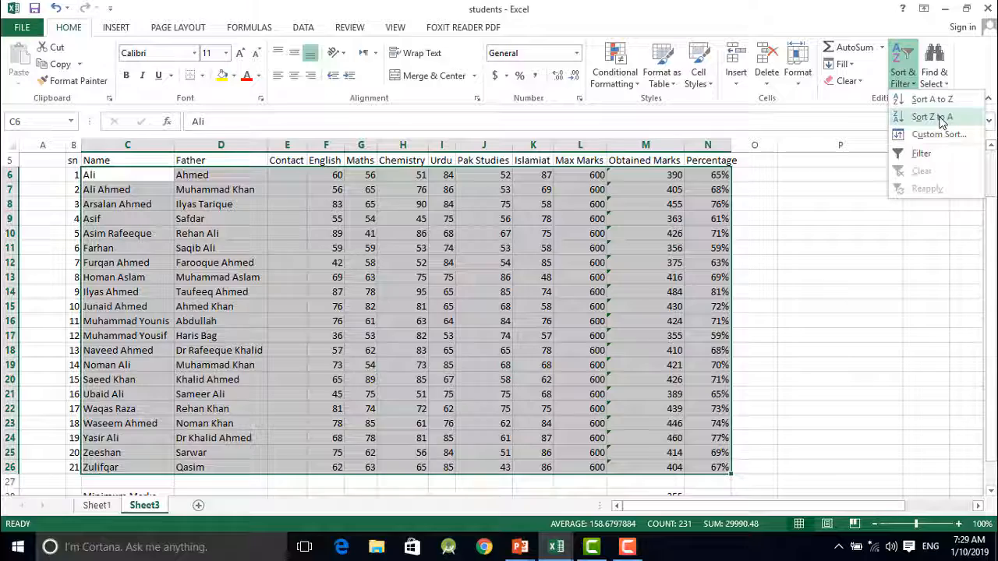
click(940, 118)
click(263, 437)
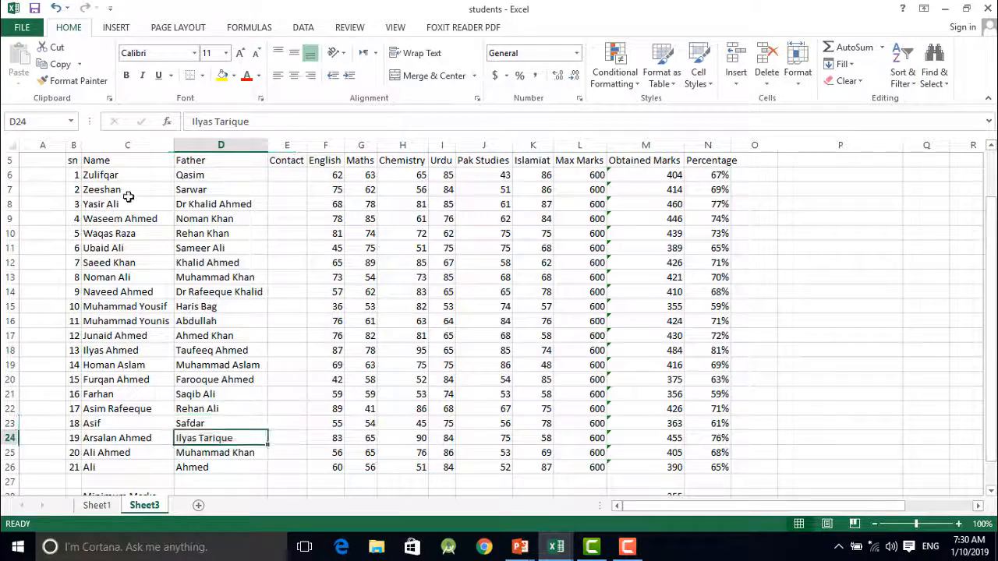
Compare the first and last student records in the reversed table to check that their marks match the names
scroll(93, 218, up, 2)
drag(110, 233, 676, 238)
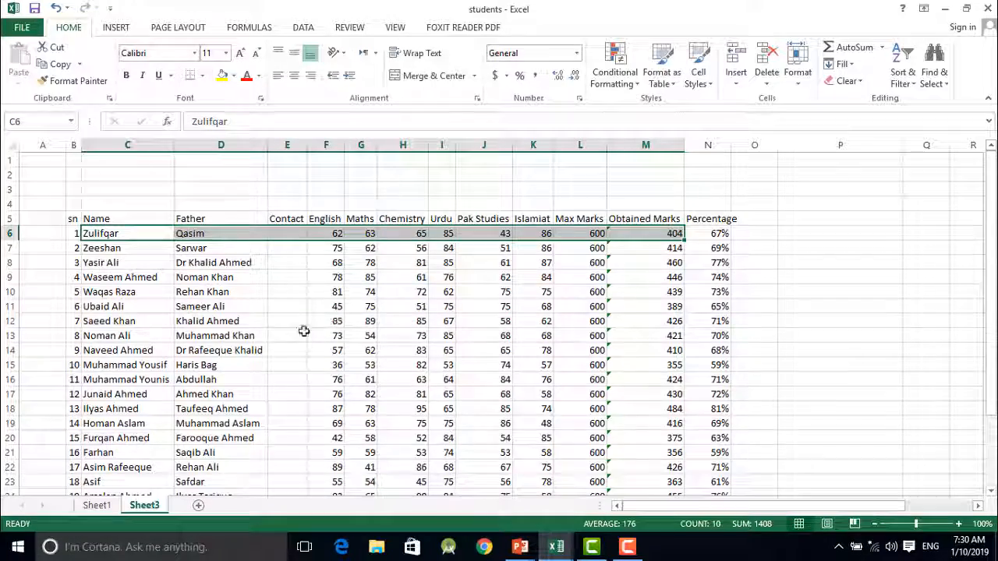
scroll(88, 410, down, 4)
drag(94, 350, 706, 336)
scroll(623, 312, up, 2)
click(580, 306)
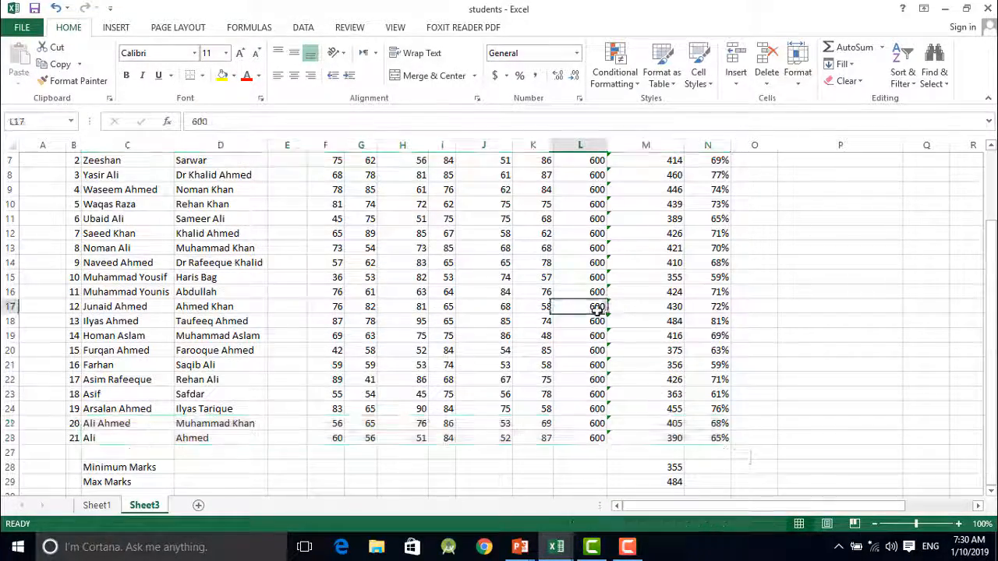
Custom-sort the whole table B5:N26, headers included, by Percentage values from Largest to Smallest
scroll(514, 312, up, 2)
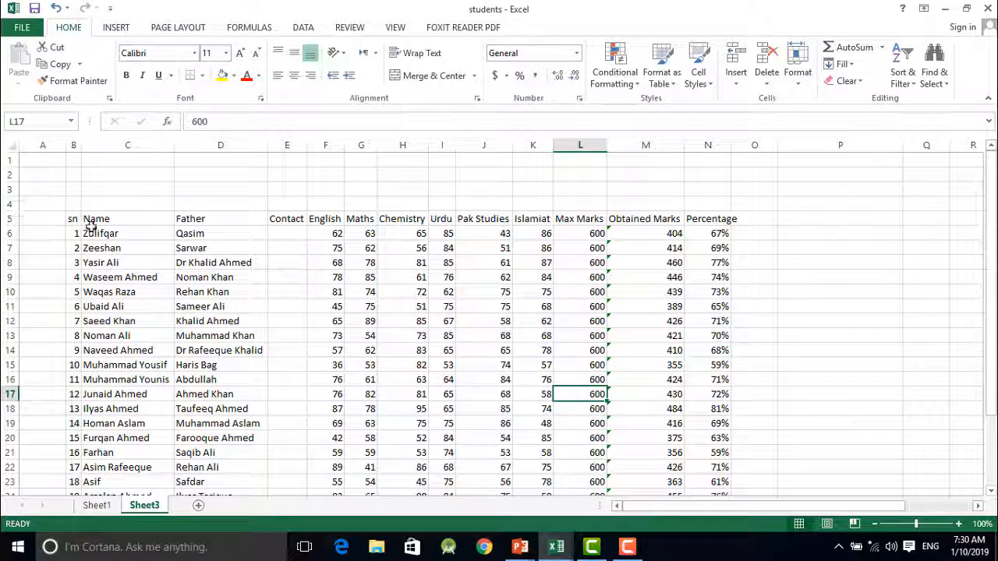
drag(73, 221, 697, 468)
scroll(555, 427, up, 2)
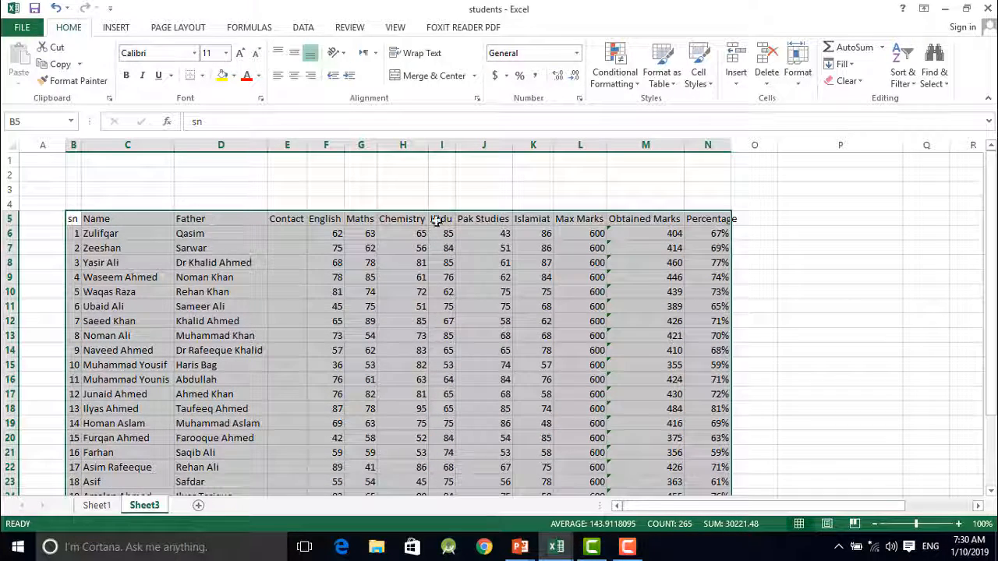
click(903, 78)
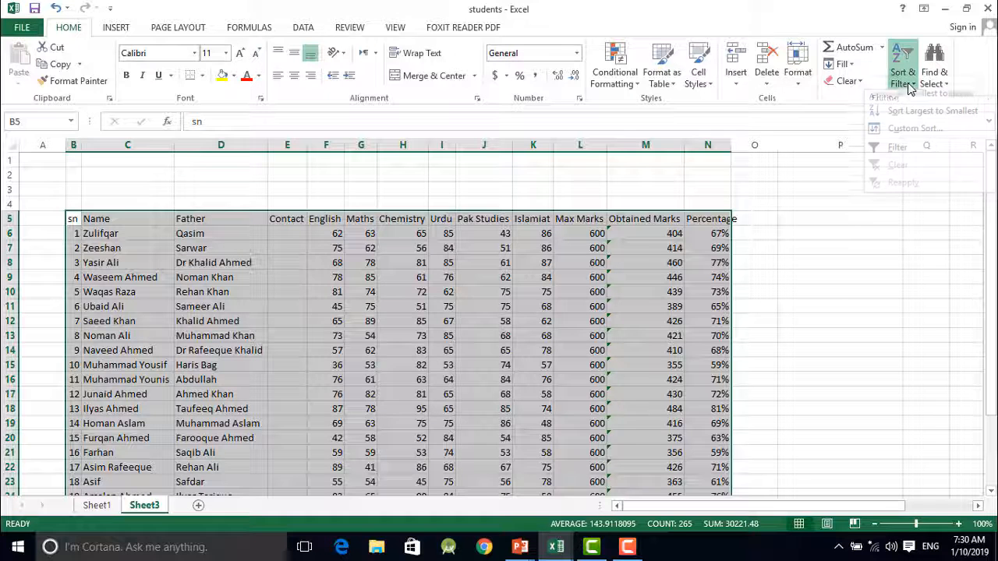
click(926, 136)
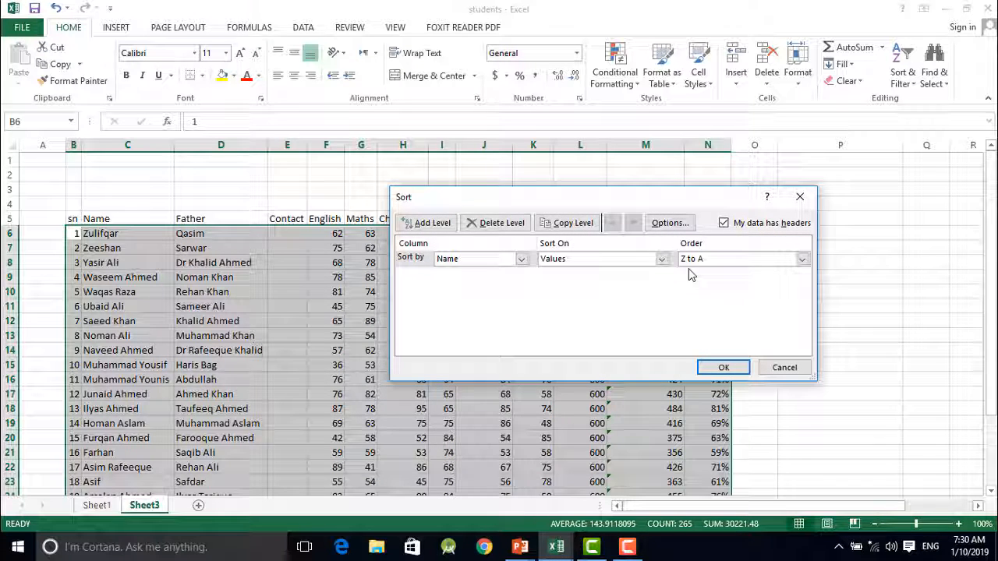
click(521, 260)
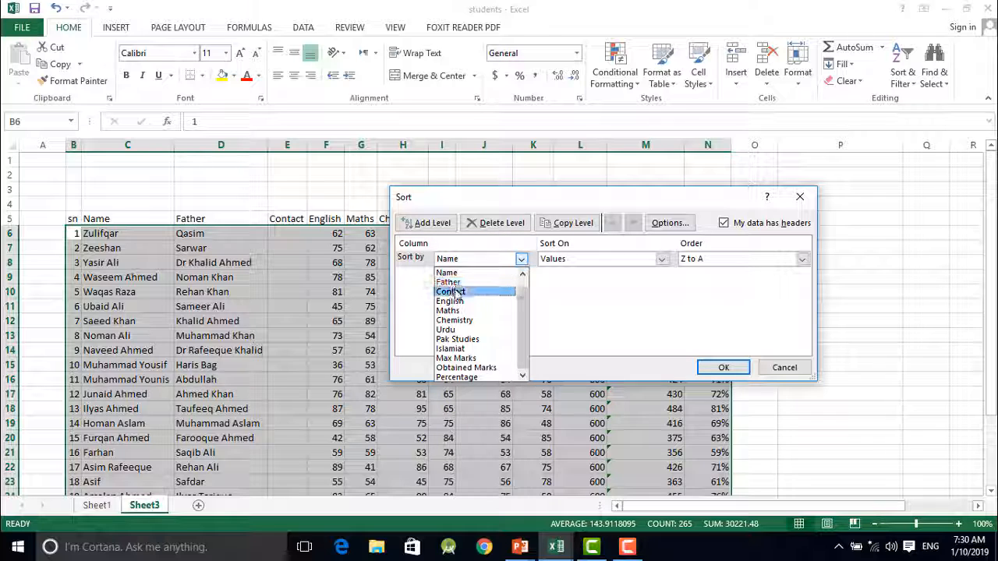
click(366, 193)
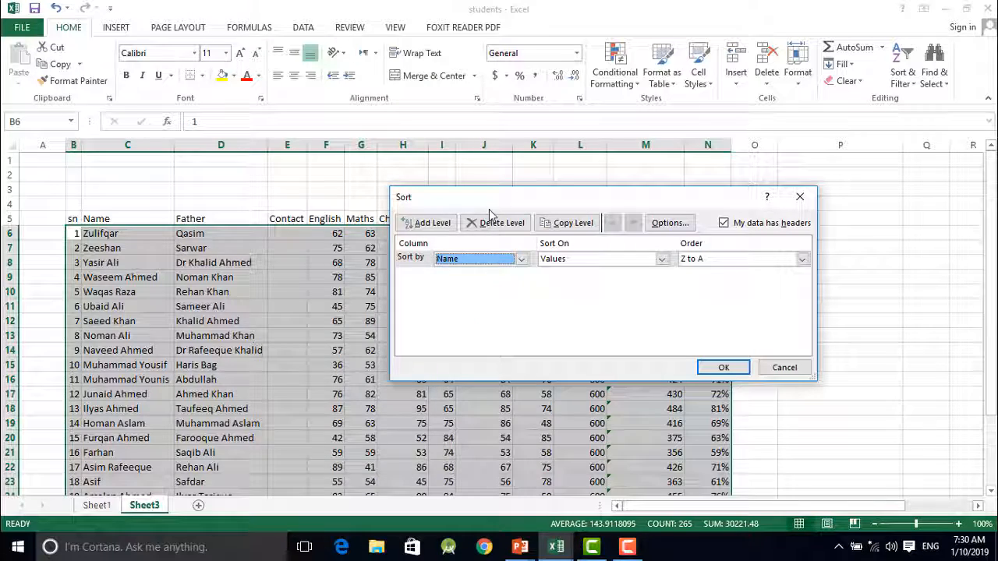
drag(514, 197, 223, 260)
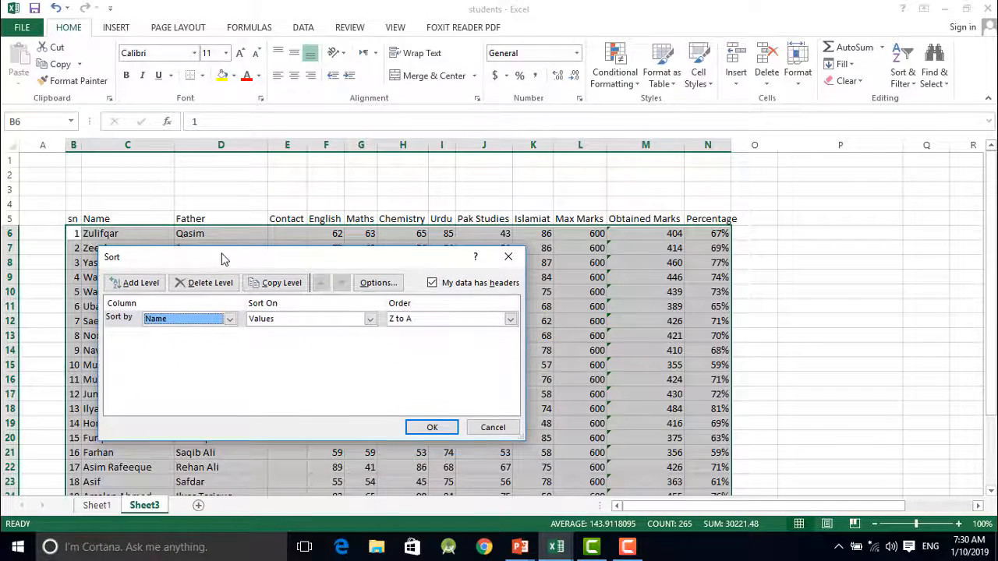
click(220, 322)
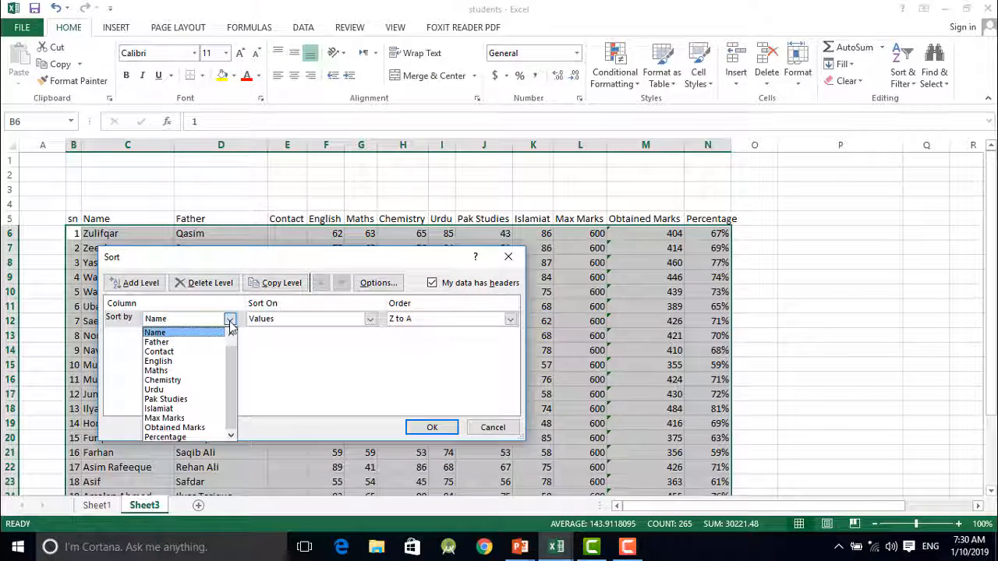
click(185, 437)
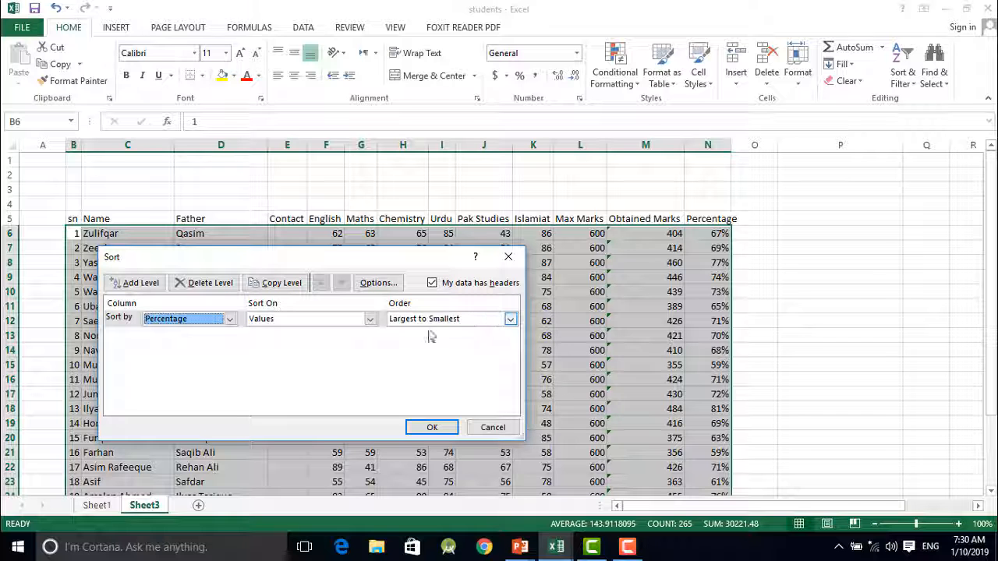
click(435, 427)
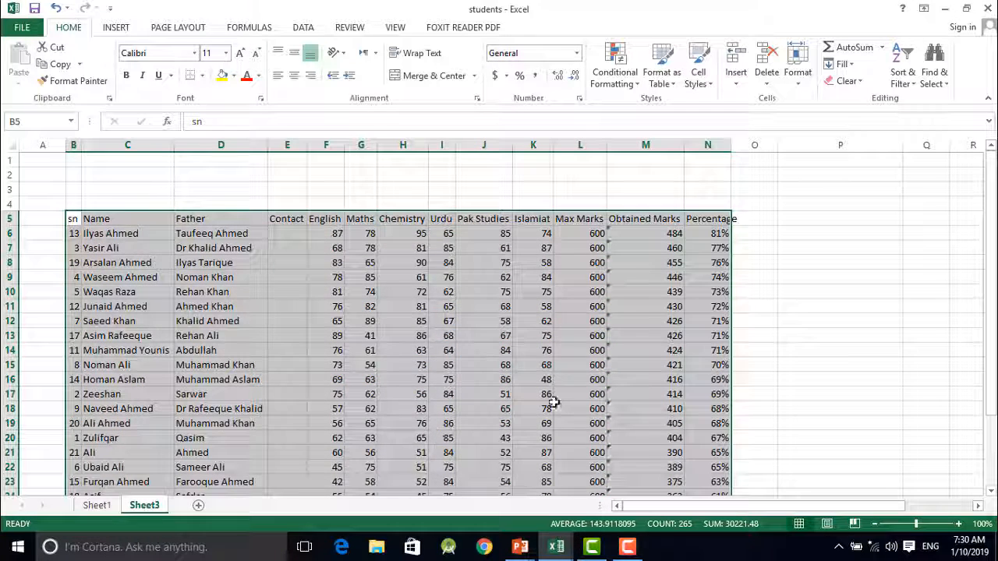
Deselect the table and review the student records in their percentage order
click(815, 322)
scroll(815, 322, down, 1)
scroll(816, 323, down, 2)
scroll(815, 327, up, 2)
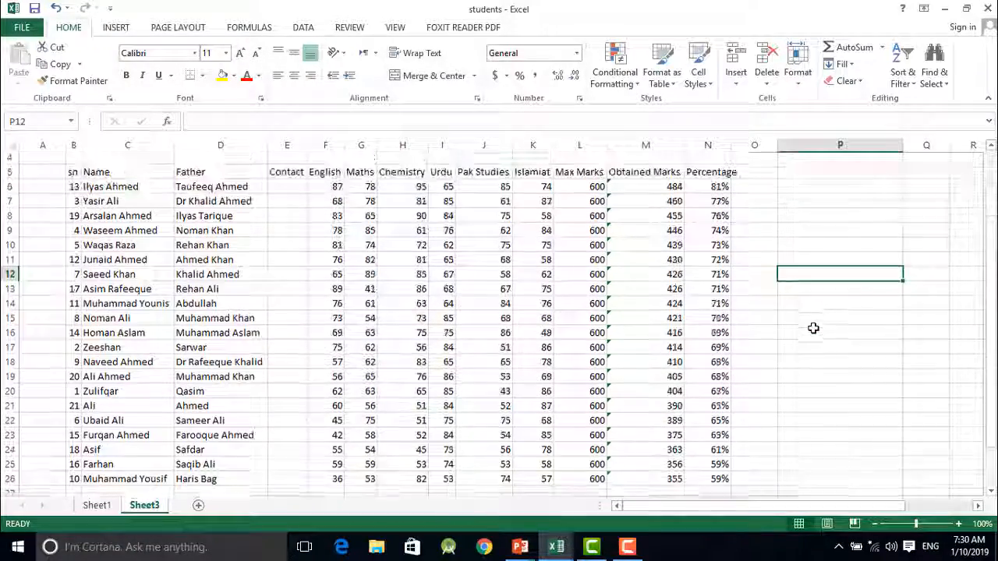
Examine the Percentage column from N6 down to N26 to check its descending order
click(707, 189)
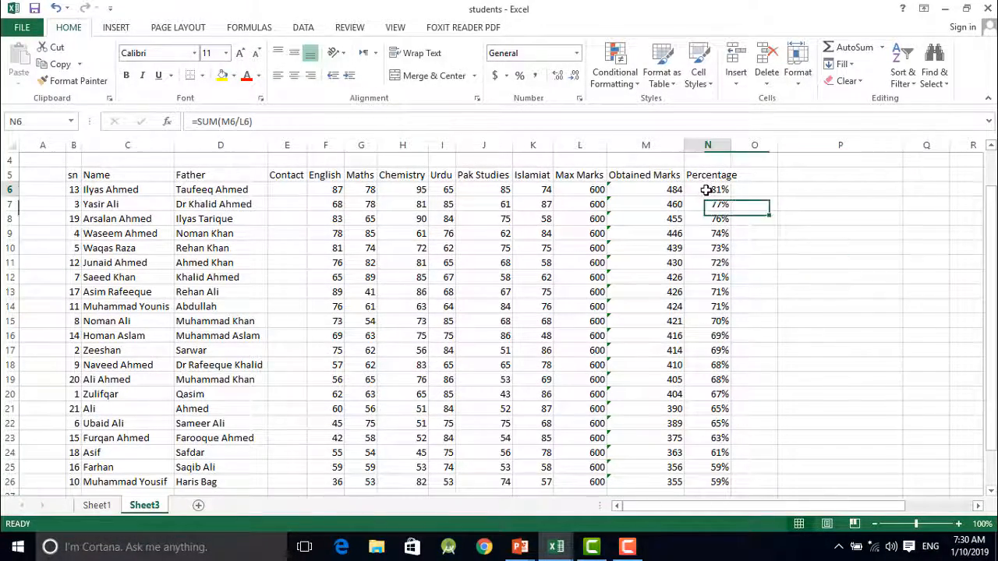
key(Down)
key(Down)
key(Down)
key(Down)
key(Down)
key(Down)
key(Down)
key(Down)
key(Down)
key(Down)
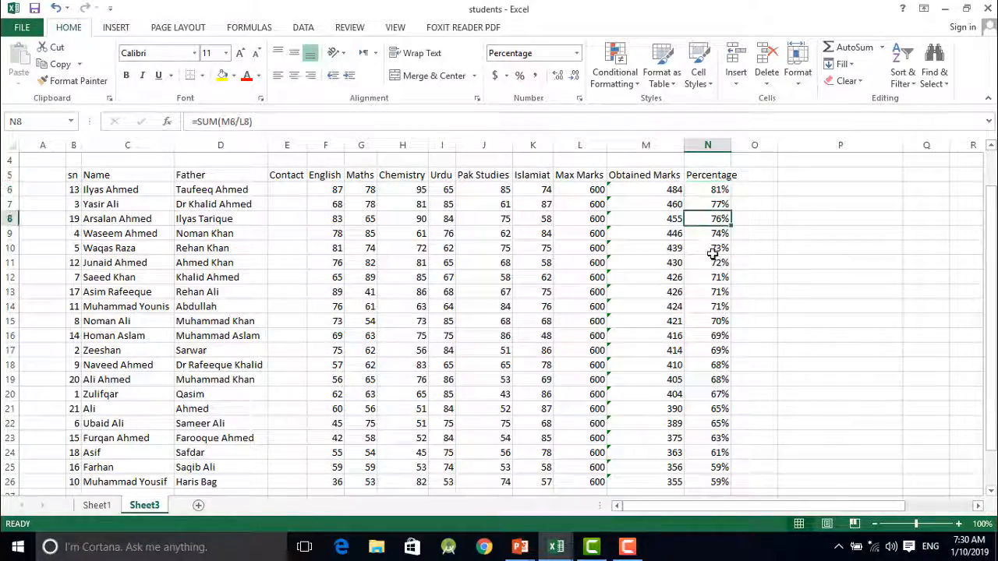
click(708, 368)
click(706, 398)
scroll(706, 410, down, 2)
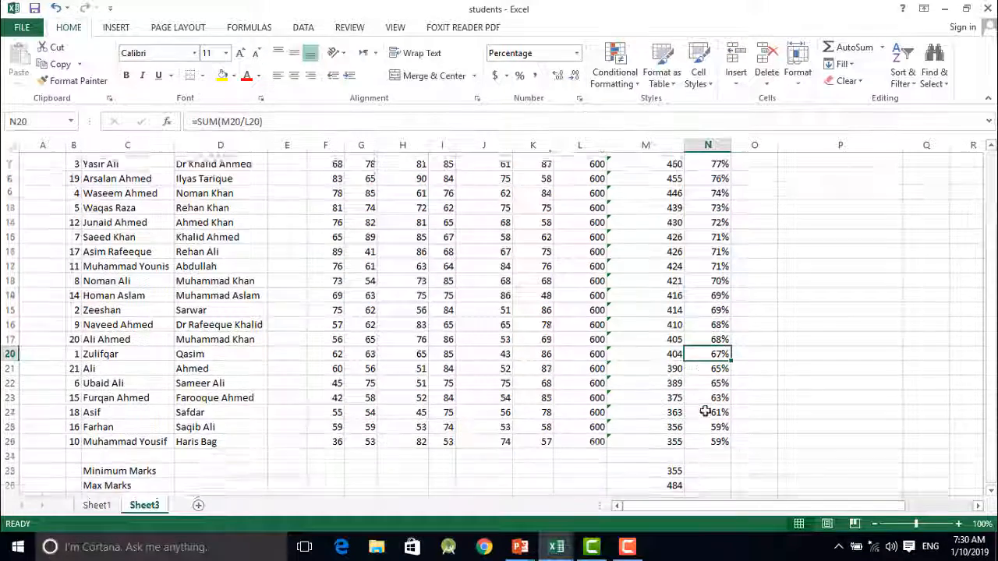
click(707, 393)
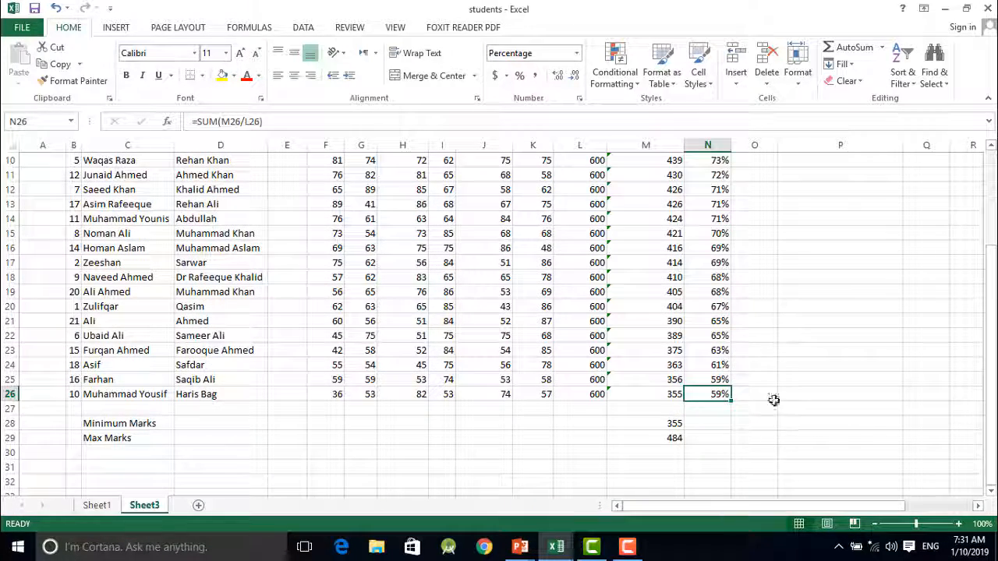
scroll(706, 402, up, 3)
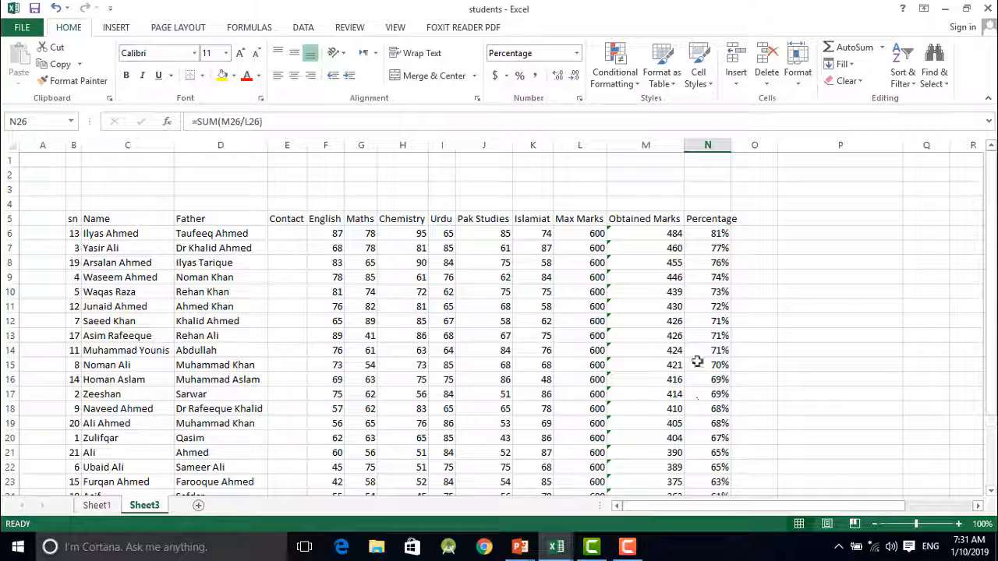
drag(62, 219, 705, 462)
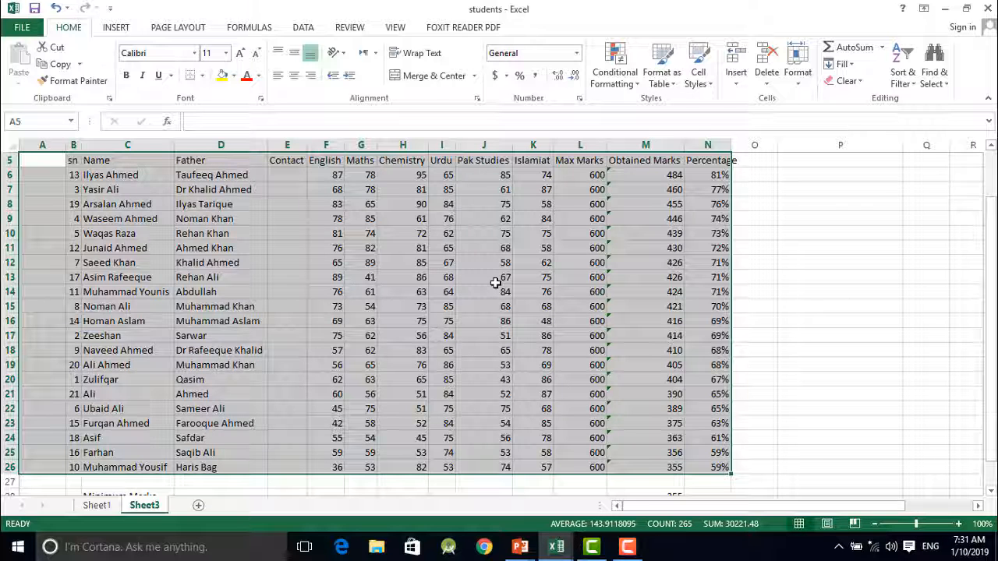
click(808, 237)
scroll(432, 189, up, 2)
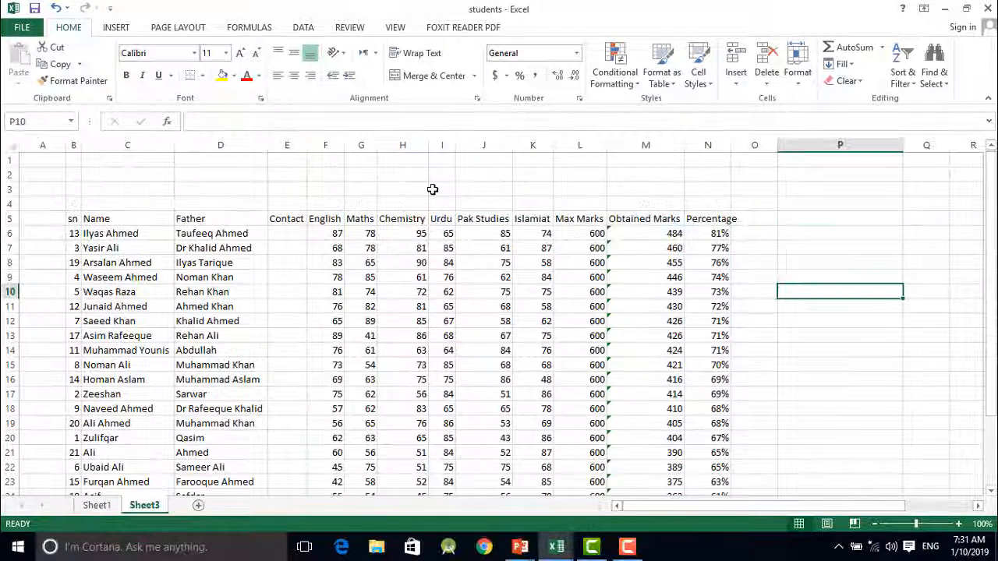
drag(70, 221, 661, 423)
click(810, 321)
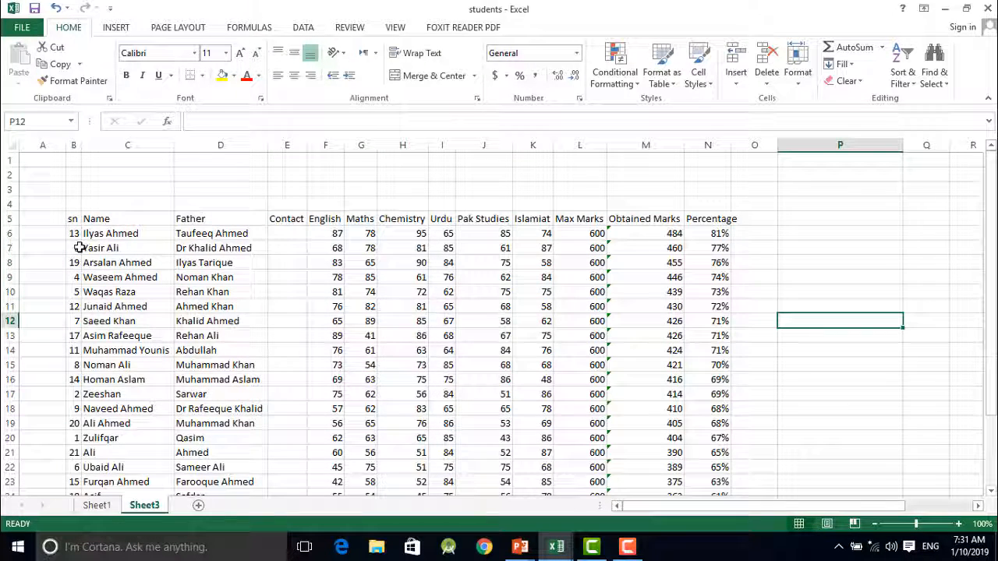
Check the serial number column from the first to the last record and undo the percentage sort
scroll(81, 367, down, 3)
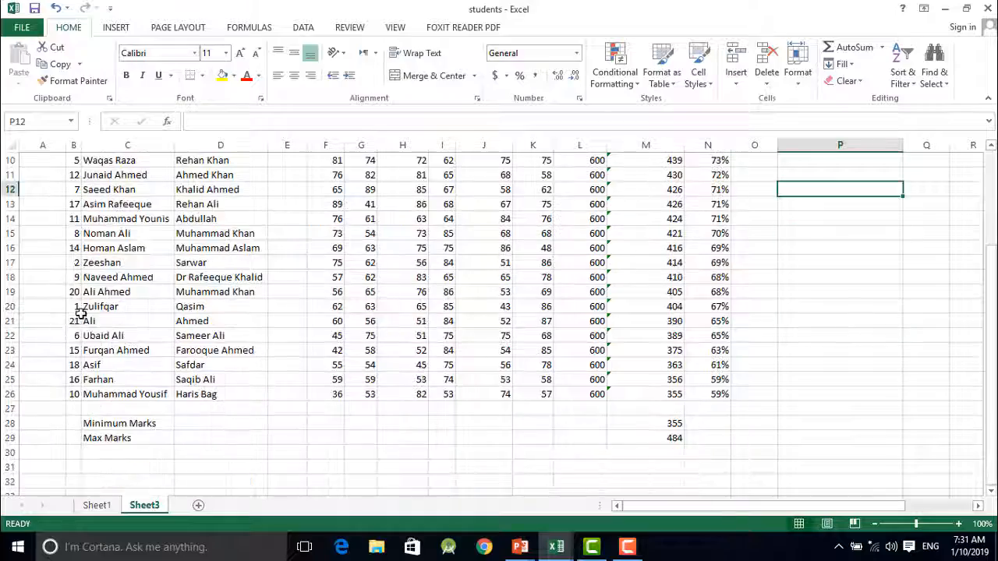
scroll(156, 270, up, 2)
key(ctrl+z)
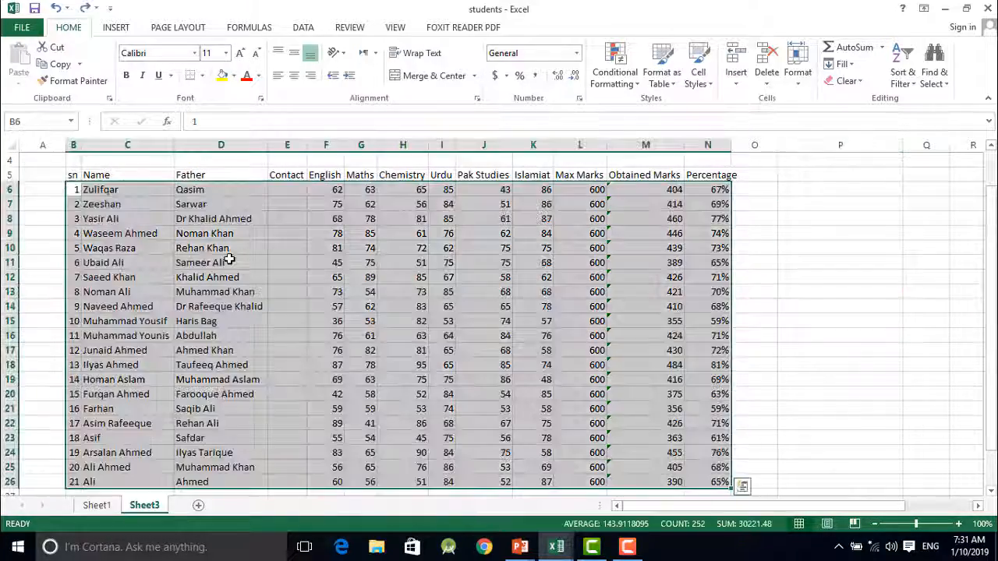
Custom-sort C5:N26, headers included and serial numbers left out, by Father values from A to Z
scroll(180, 249, up, 1)
click(104, 249)
drag(99, 221, 697, 463)
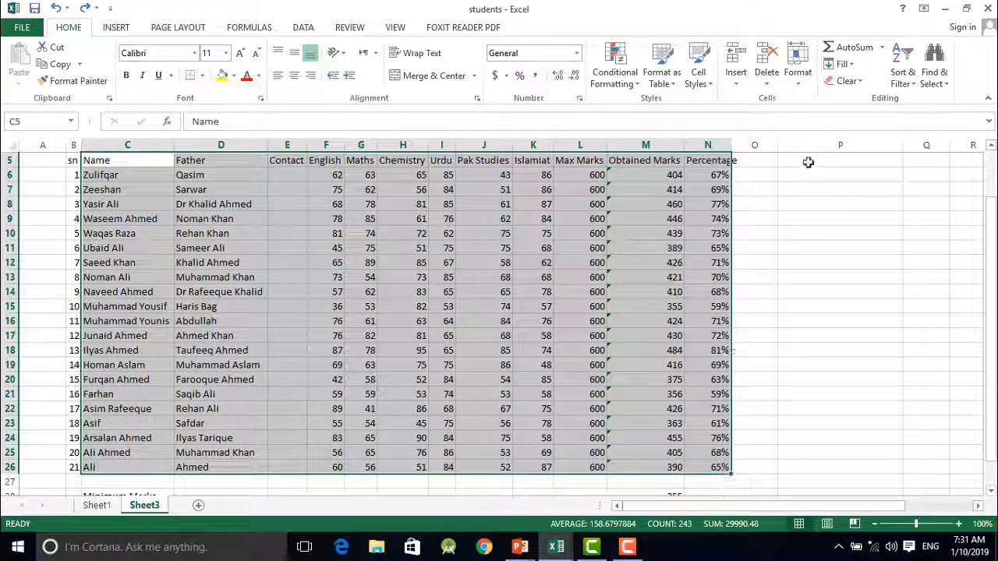
click(912, 82)
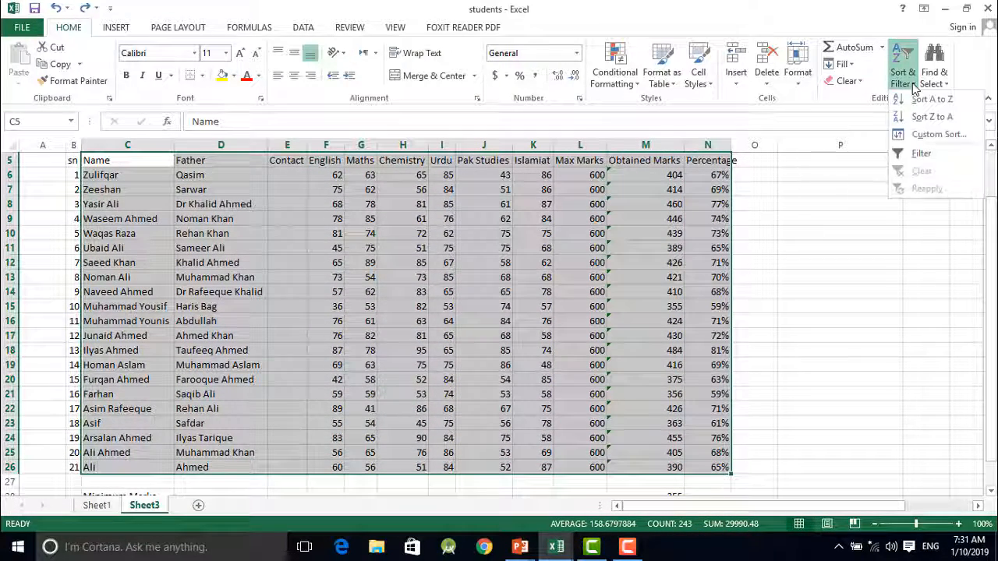
click(939, 134)
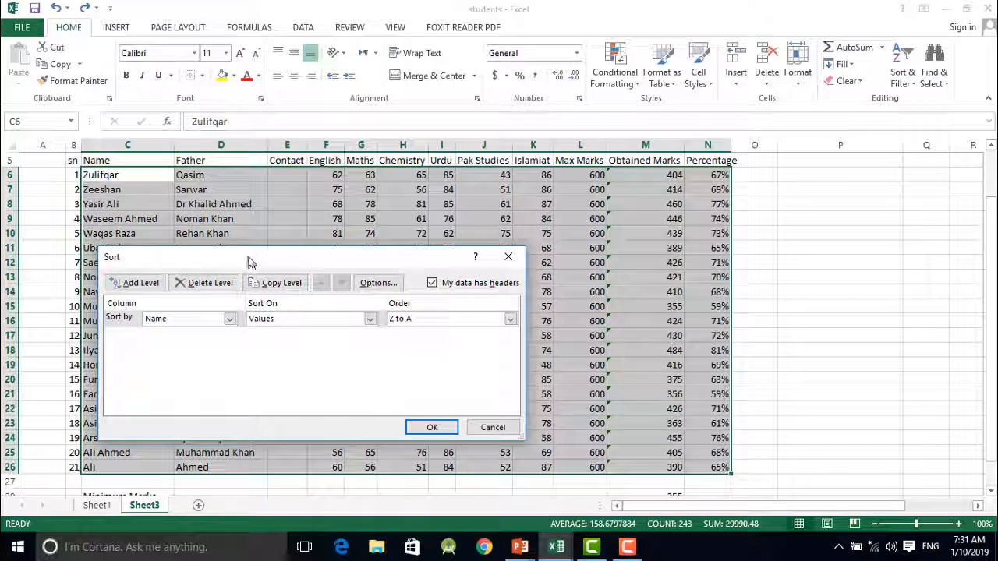
drag(249, 263, 657, 238)
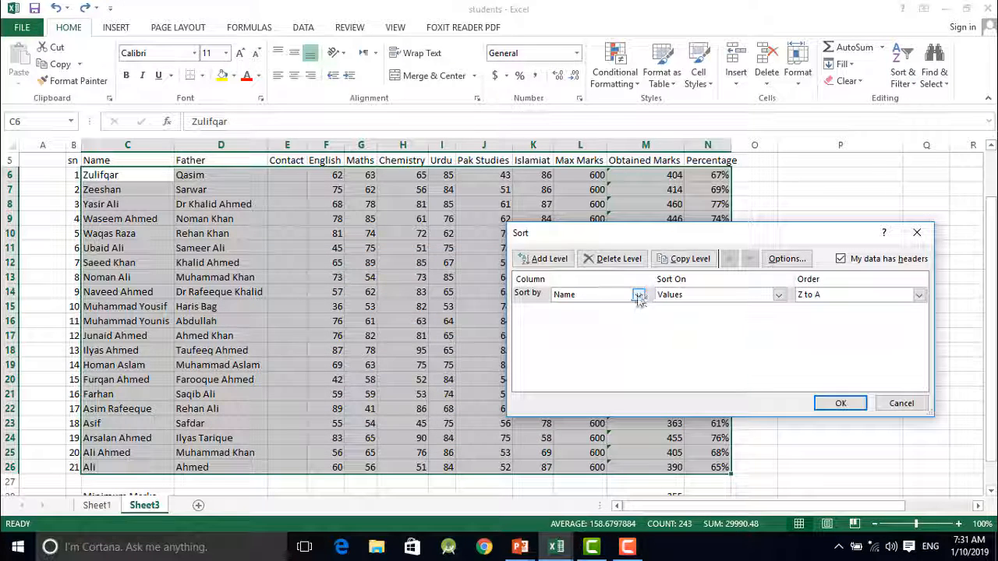
click(637, 296)
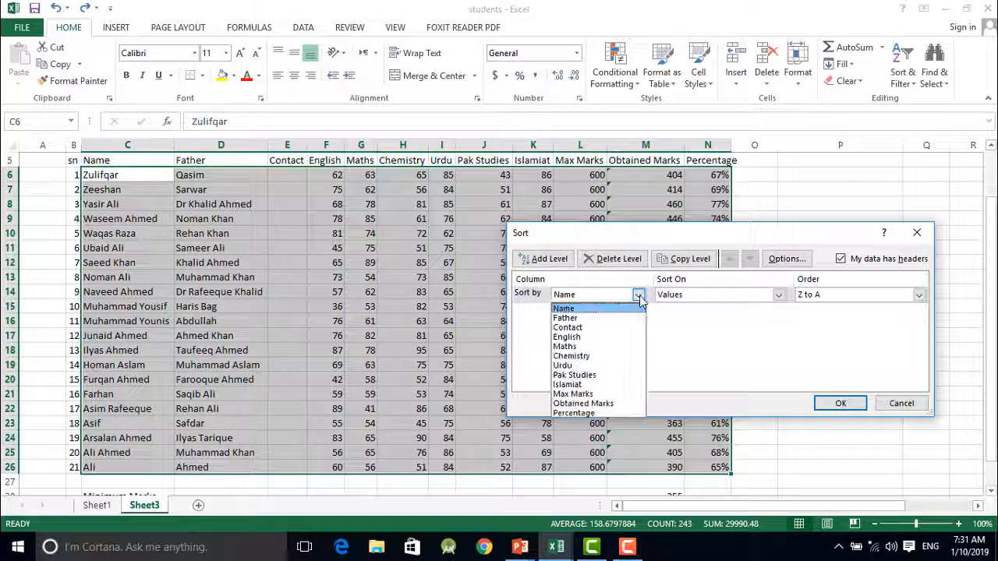
click(587, 318)
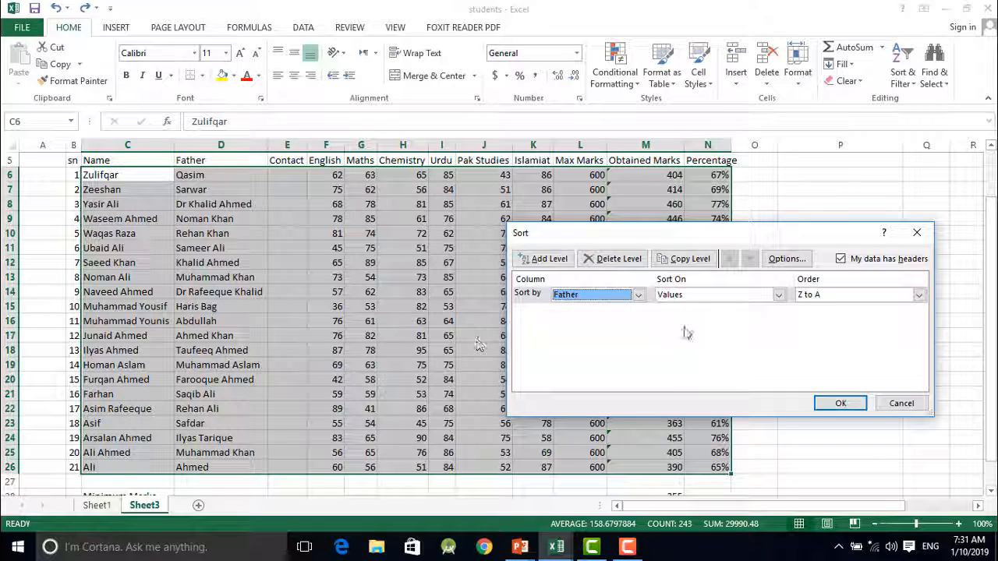
click(918, 294)
click(803, 305)
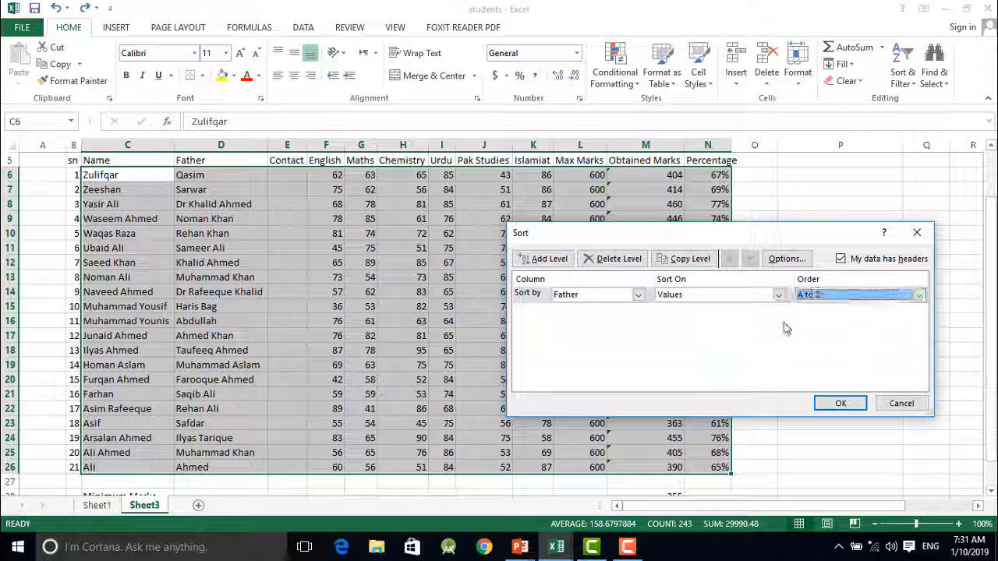
click(856, 407)
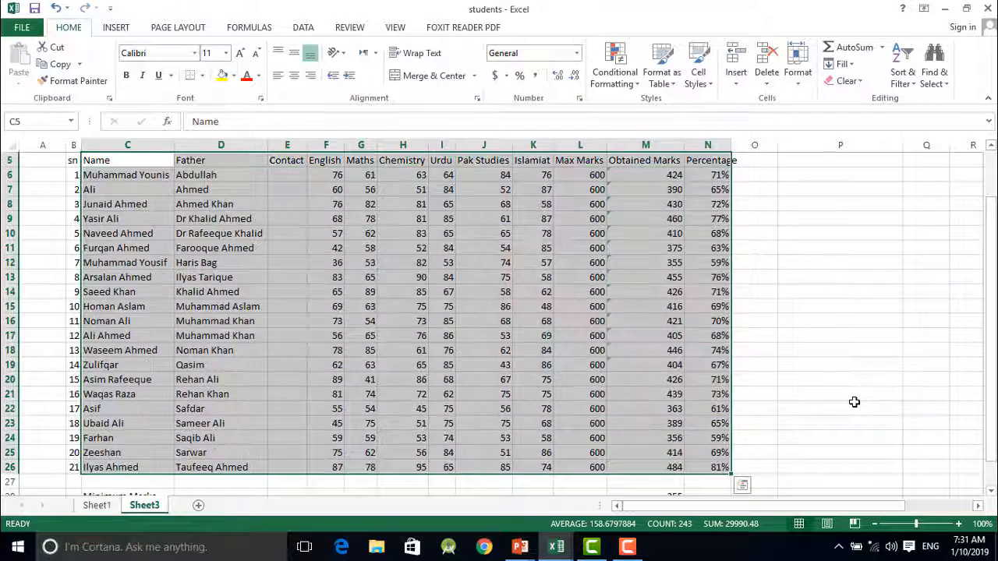
Deselect the table and inspect entries in the Name column to see whether they follow alphabetical order
click(335, 291)
scroll(181, 250, up, 1)
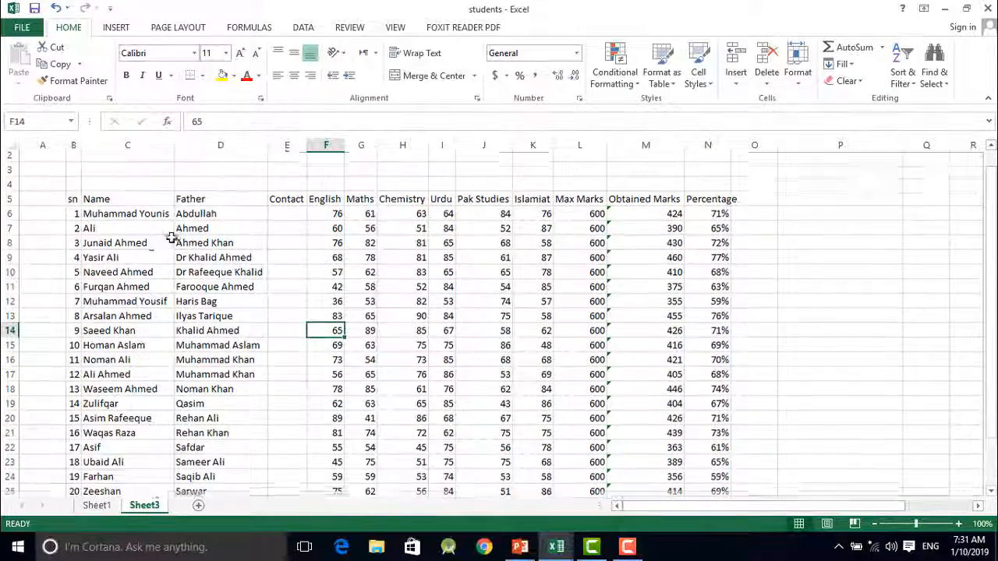
drag(104, 230, 104, 224)
click(99, 264)
click(97, 293)
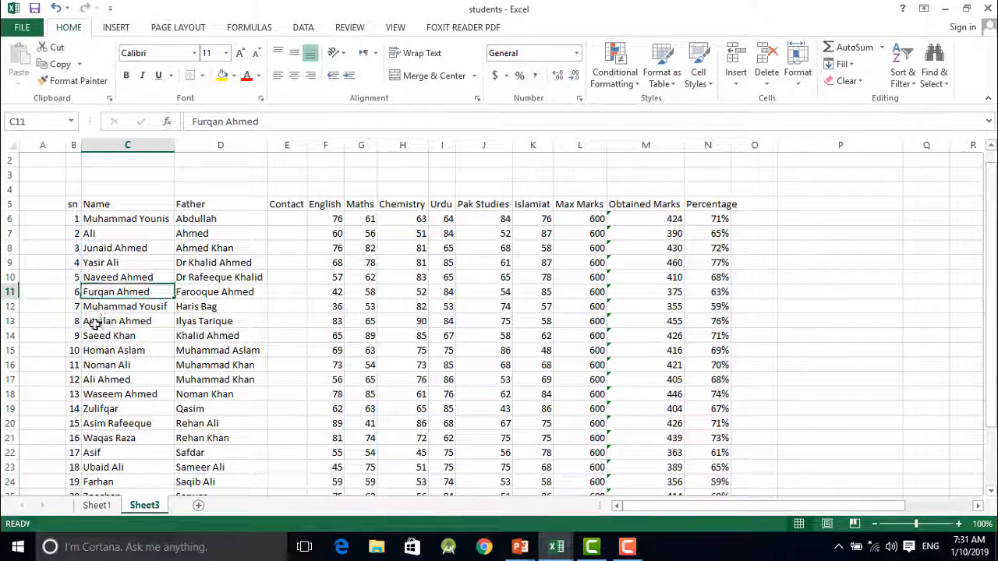
click(94, 322)
click(103, 362)
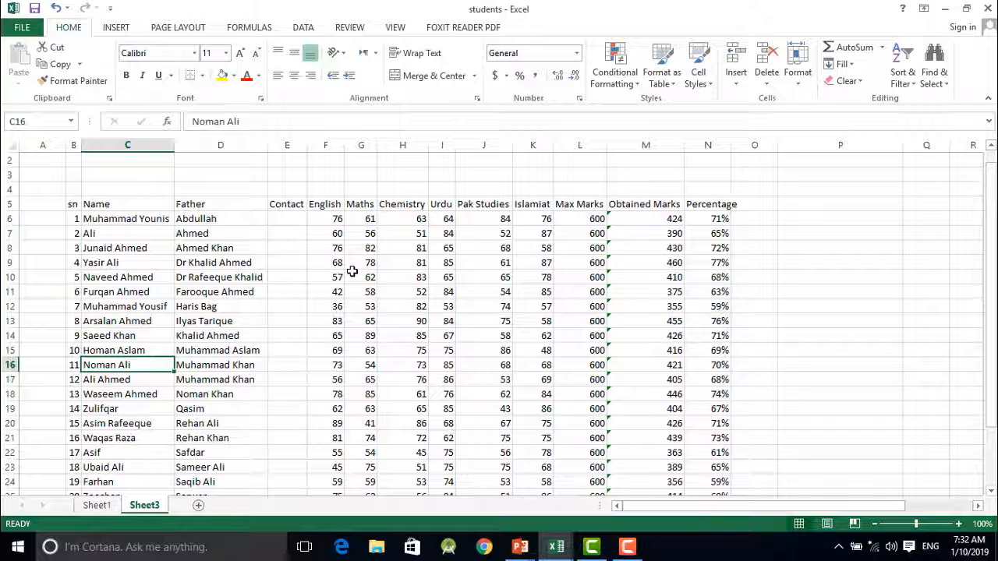
Go through the Father column from D6 down to D17 to check its alphabetical order
click(212, 218)
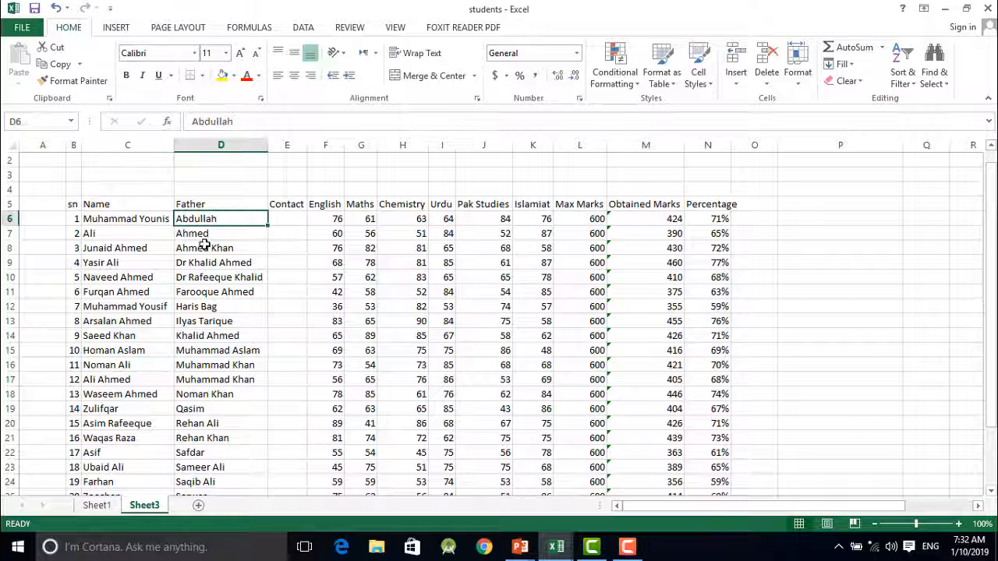
click(205, 248)
click(210, 265)
click(195, 293)
click(196, 306)
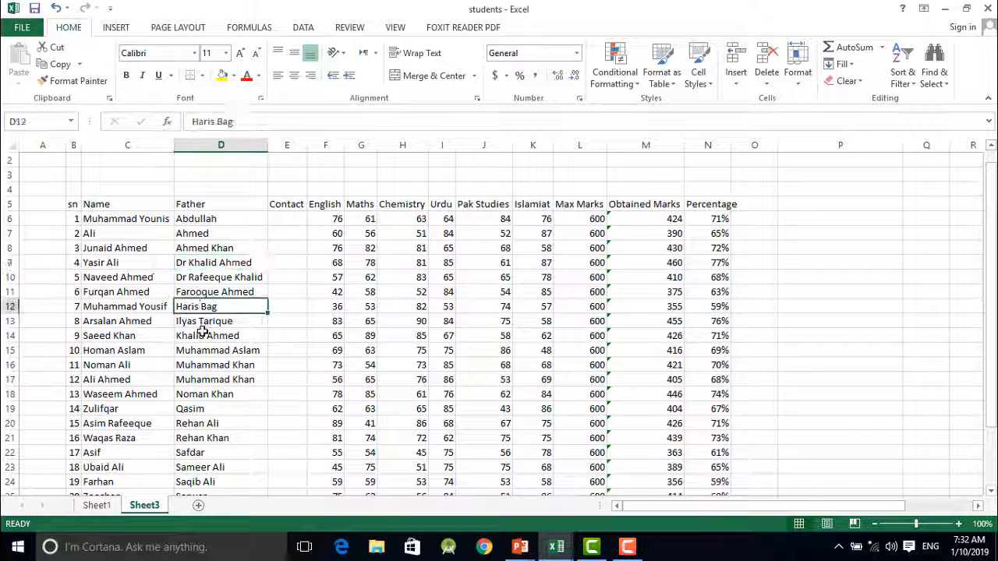
click(207, 335)
click(227, 380)
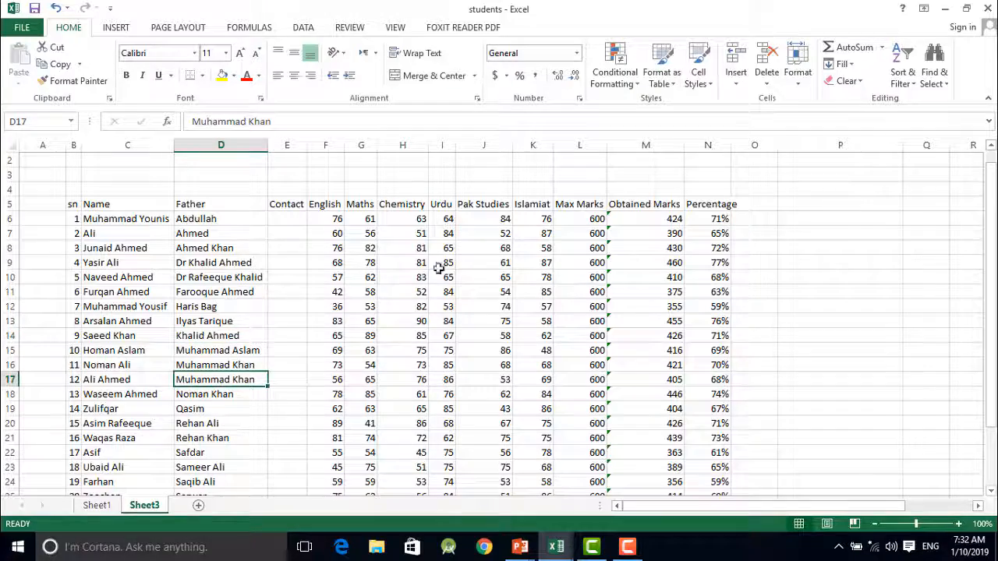
scroll(438, 269, down, 1)
scroll(438, 273, up, 1)
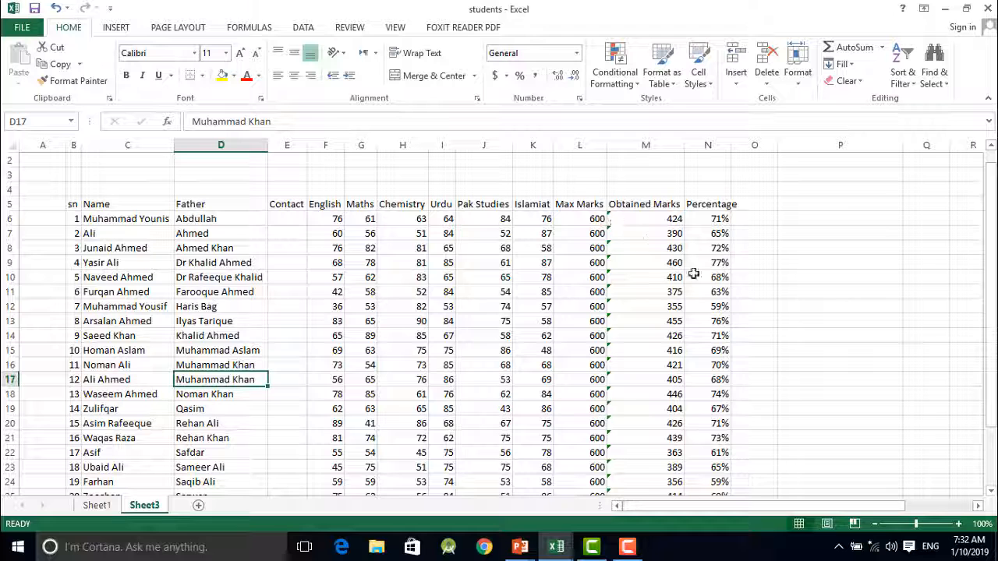
Review the Percentage values of the father-sorted records from the first row to the last
click(711, 219)
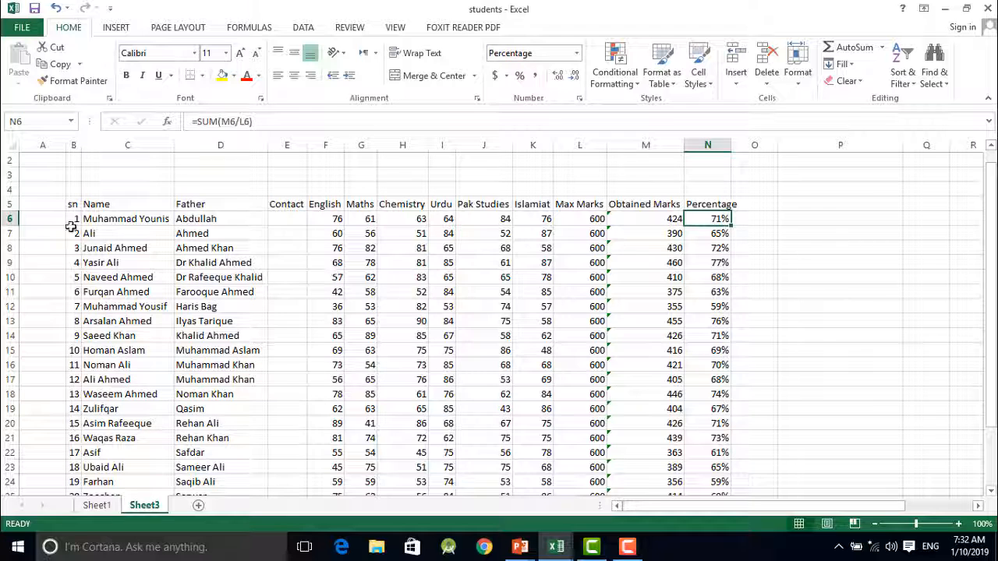
scroll(721, 425, down, 2)
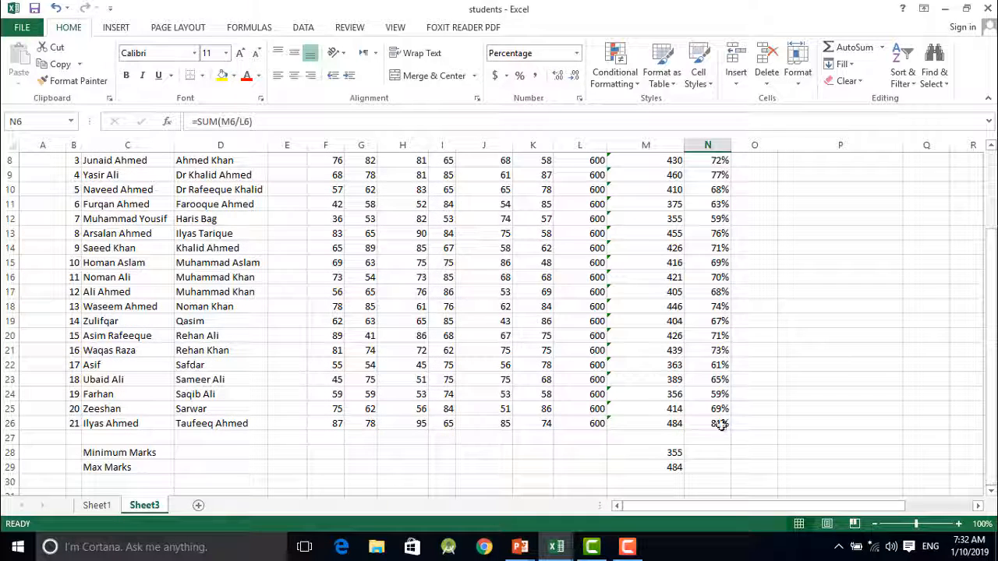
scroll(713, 312, up, 2)
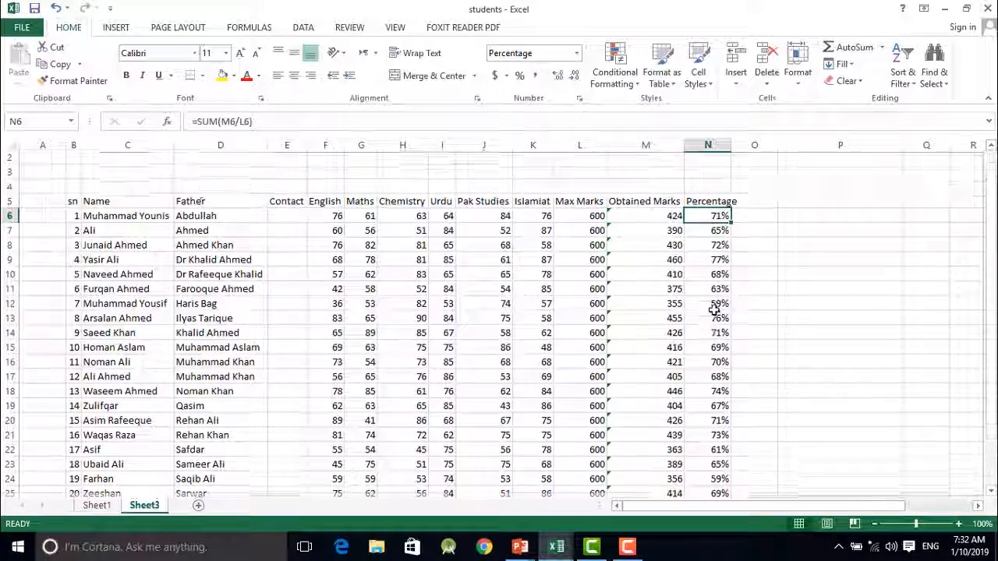
scroll(706, 347, down, 2)
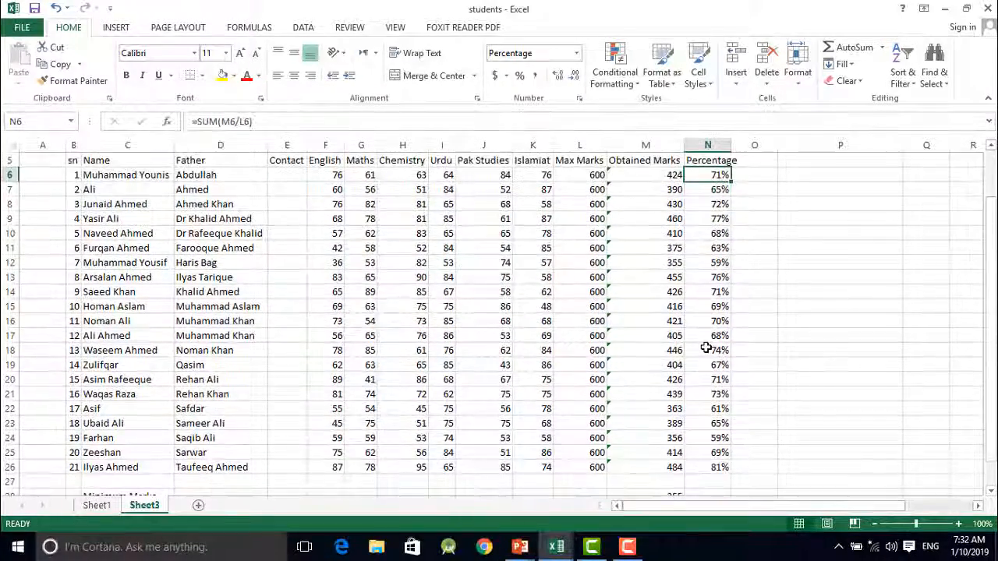
scroll(706, 347, up, 2)
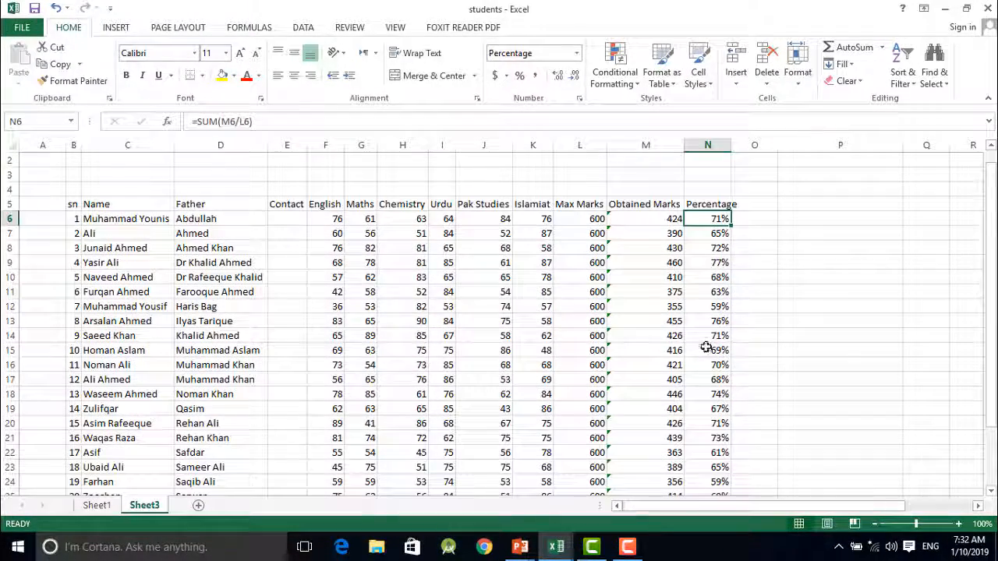